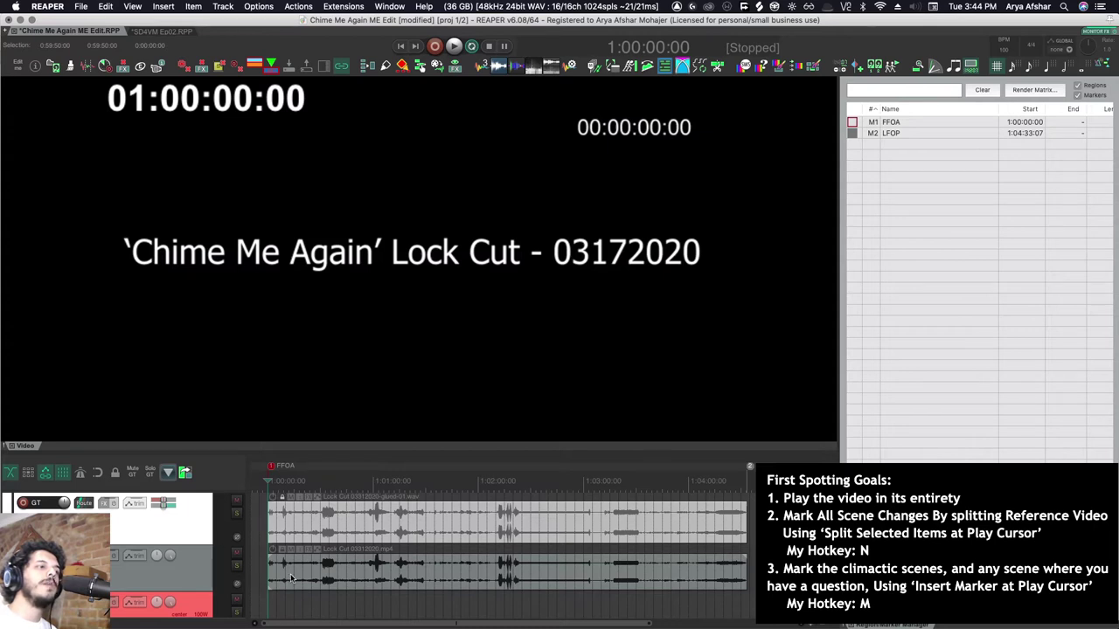
Step: Select the reference video item and preview the film from about 1:00:08 to 1:00:09
left_click(307, 572)
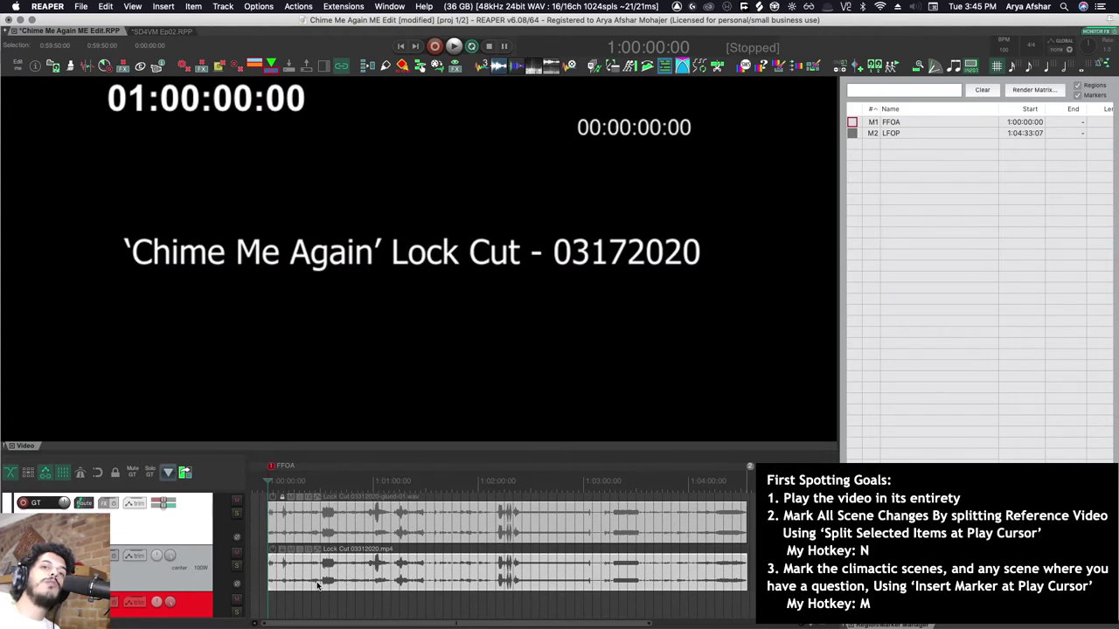
left_click_drag(268, 481, 287, 488)
scroll(297, 490, "up", 3)
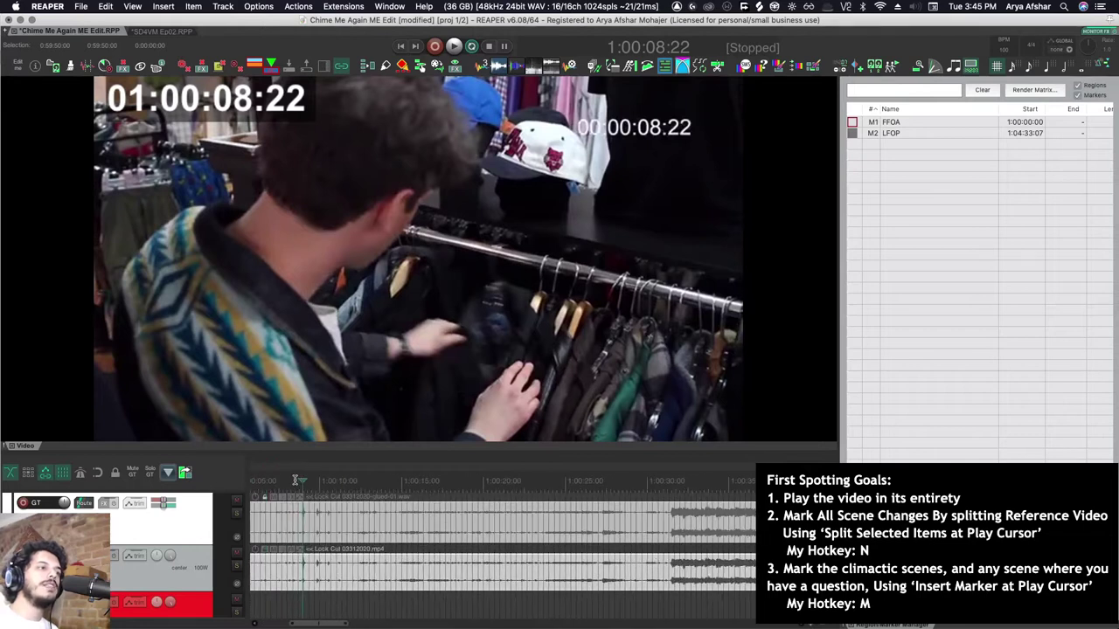
left_click(294, 482)
key("space")
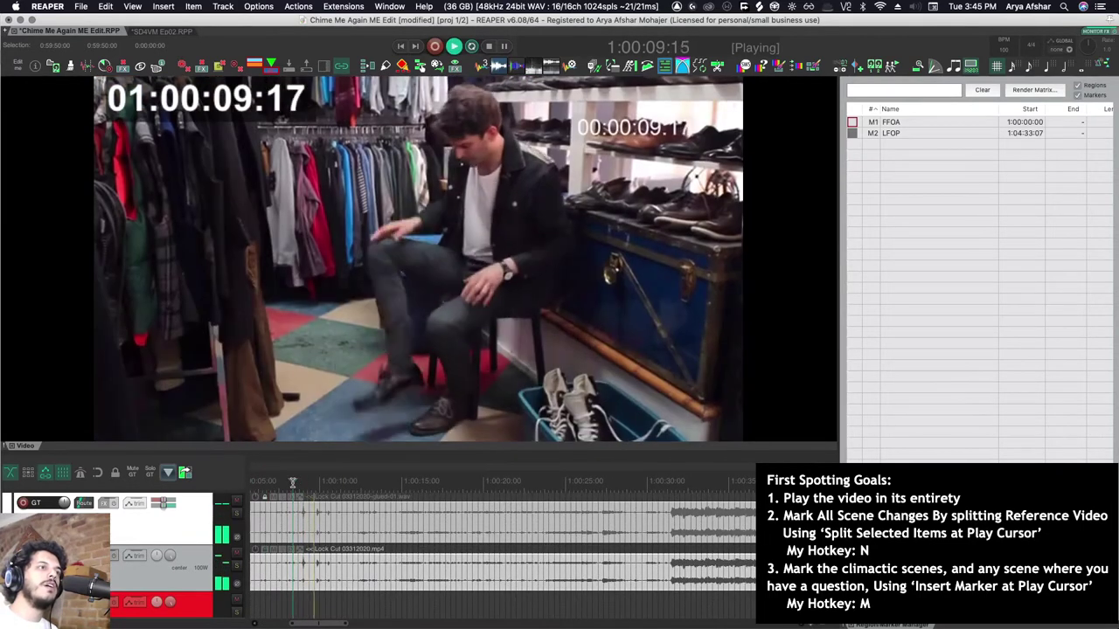
key("space")
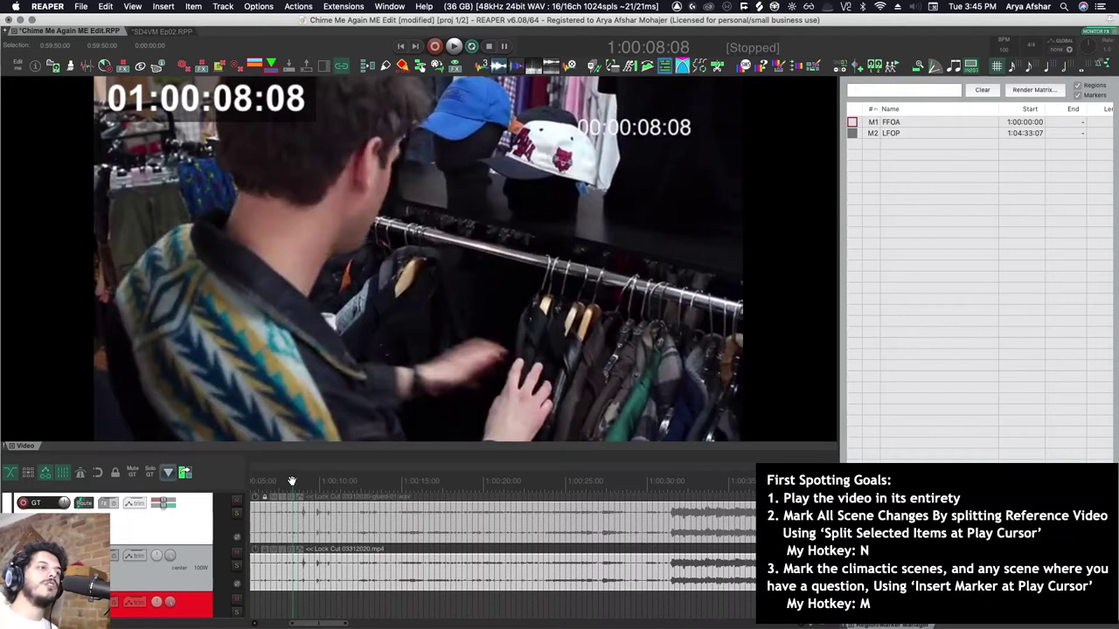
left_click_drag(296, 483, 388, 551)
Step: Check the 'Item: Split items at play cursor' (N) shortcut, then split the video at the scene cut during playback
key("shift+/")
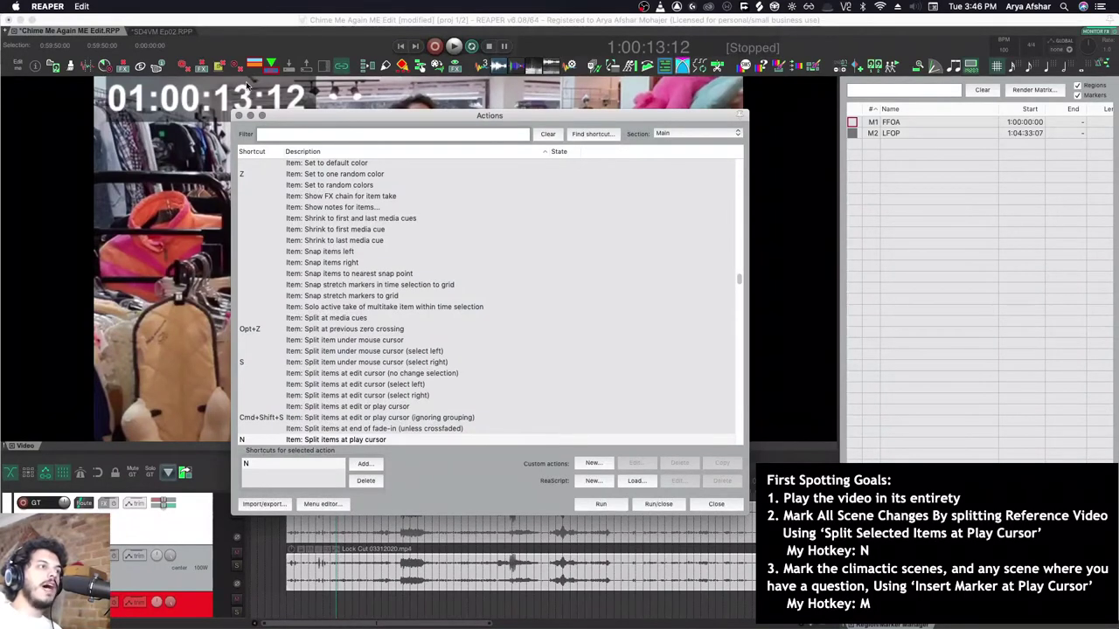
left_click(239, 116)
left_click_drag(354, 577, 379, 575)
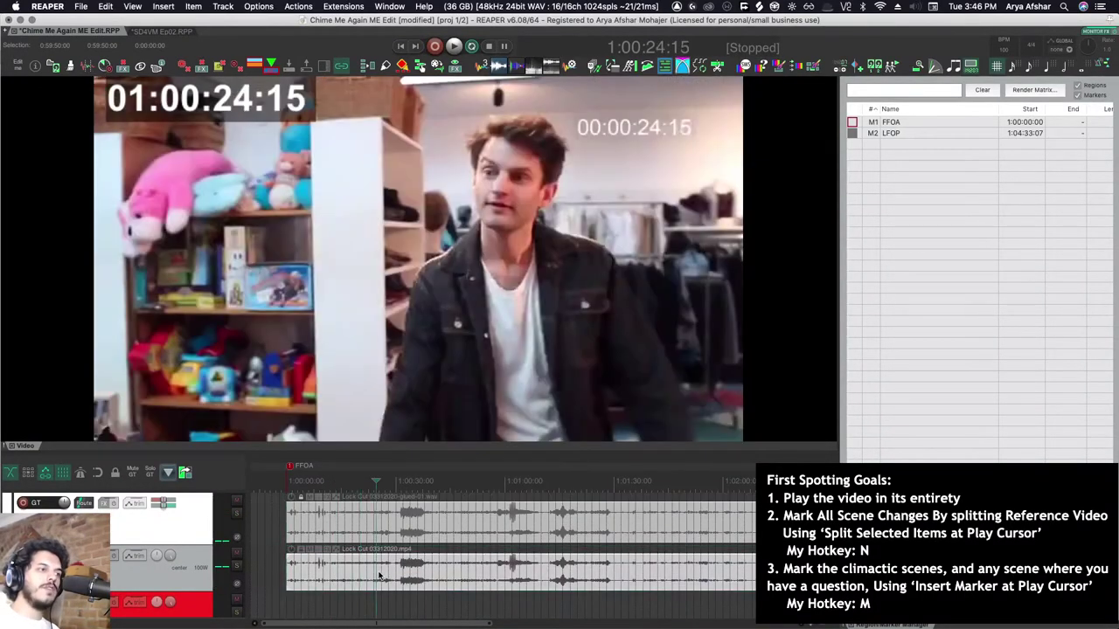
key("space")
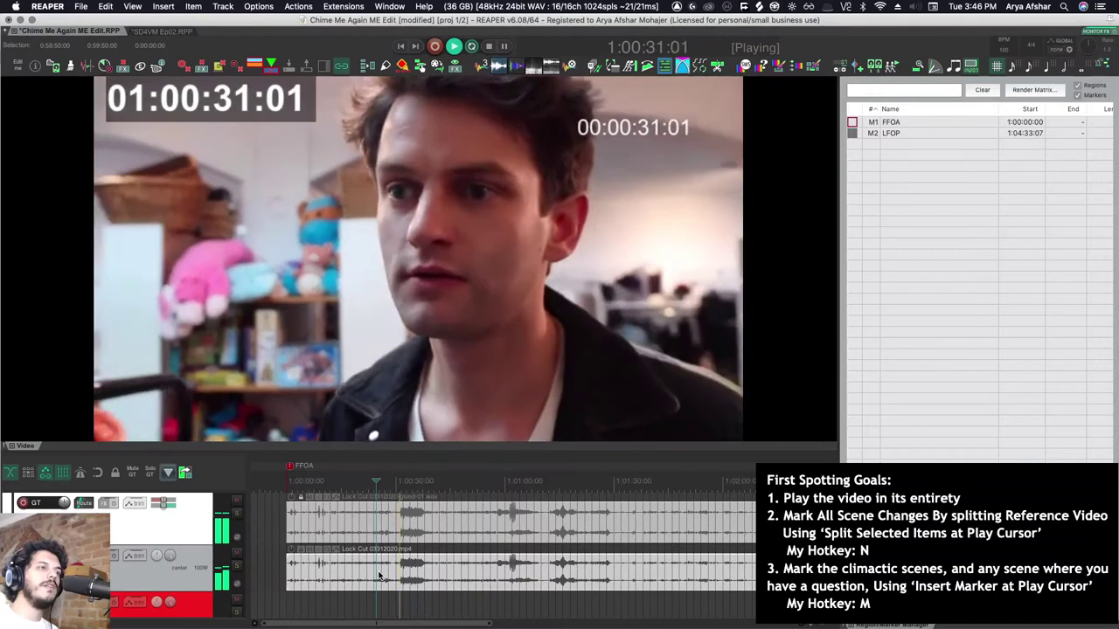
key("n")
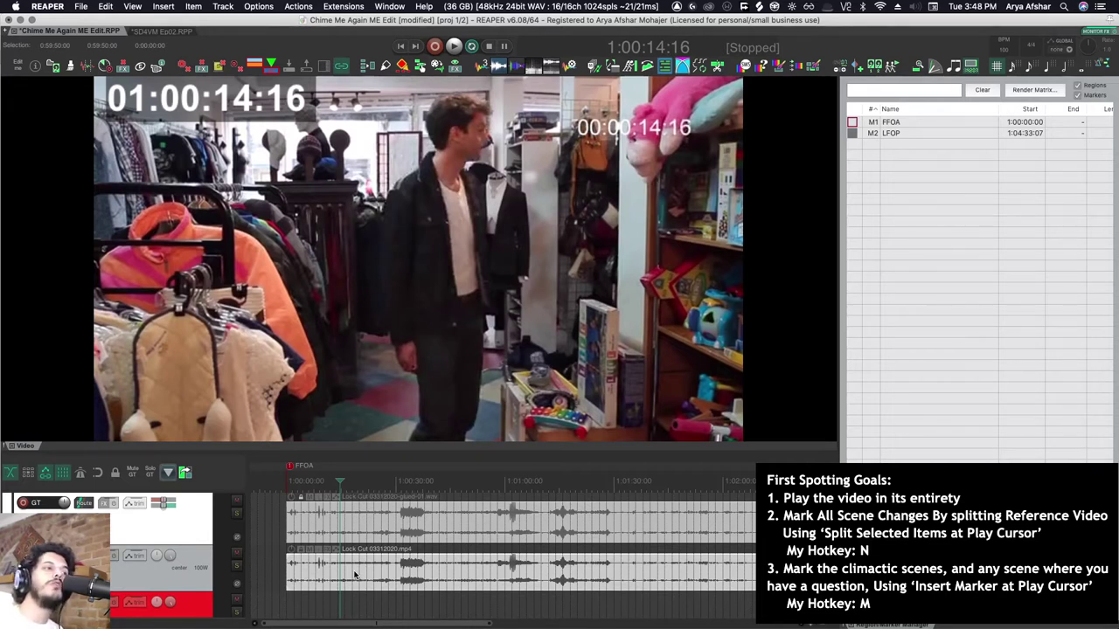
Step: Play from the start, dropping cue markers at 1:00:33:17, 1:00:54:01, 1:01:29:22, 1:02:04:05 and 1:02:30:08
key("Home")
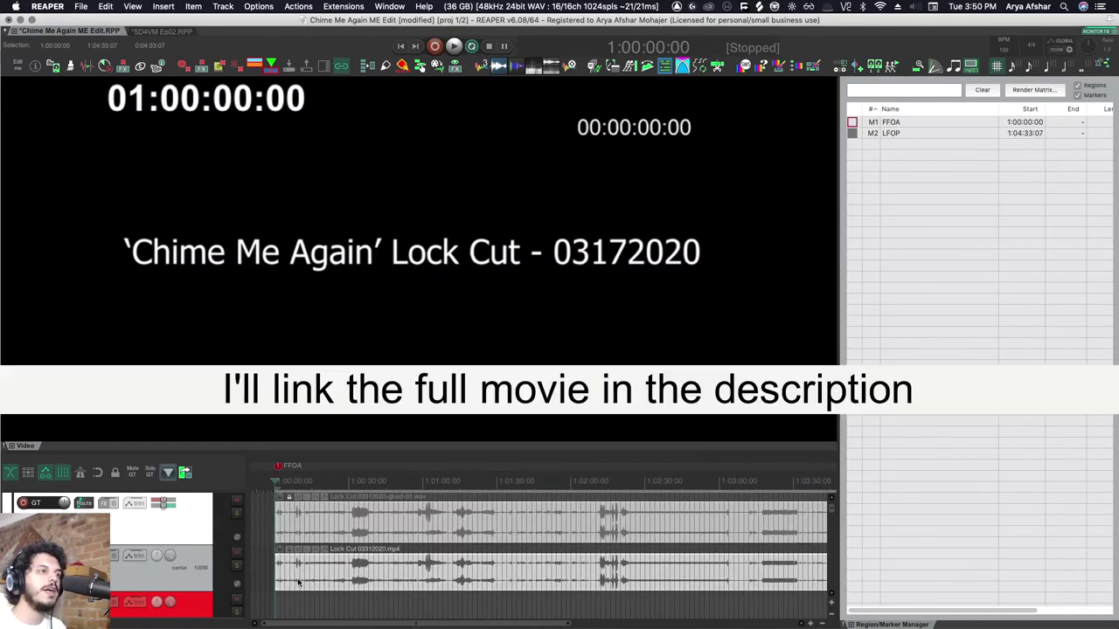
key("space")
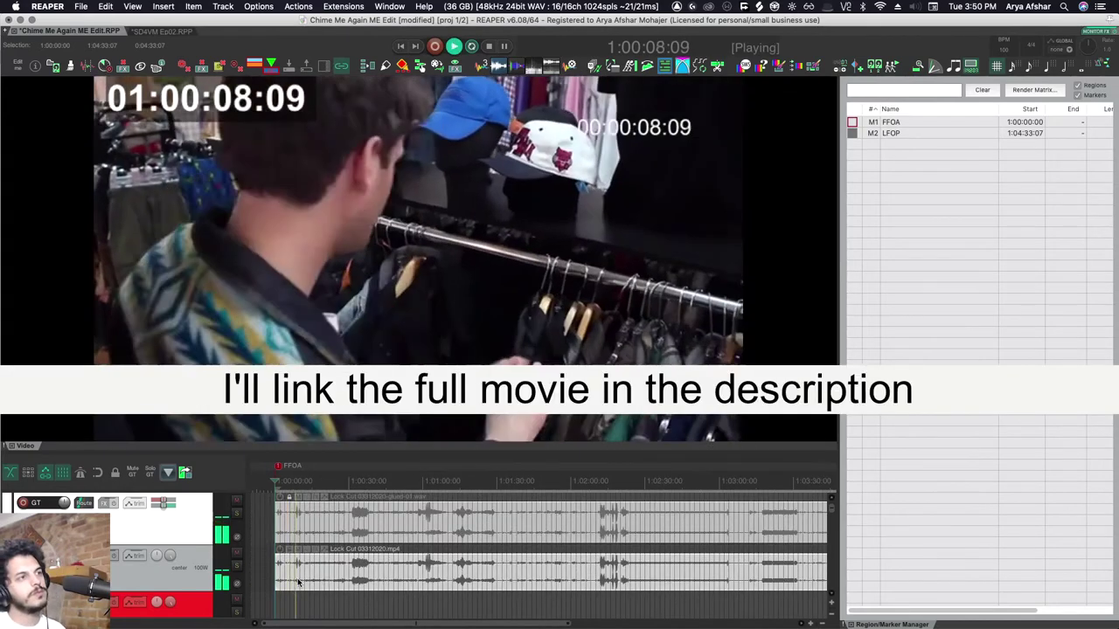
key("m")
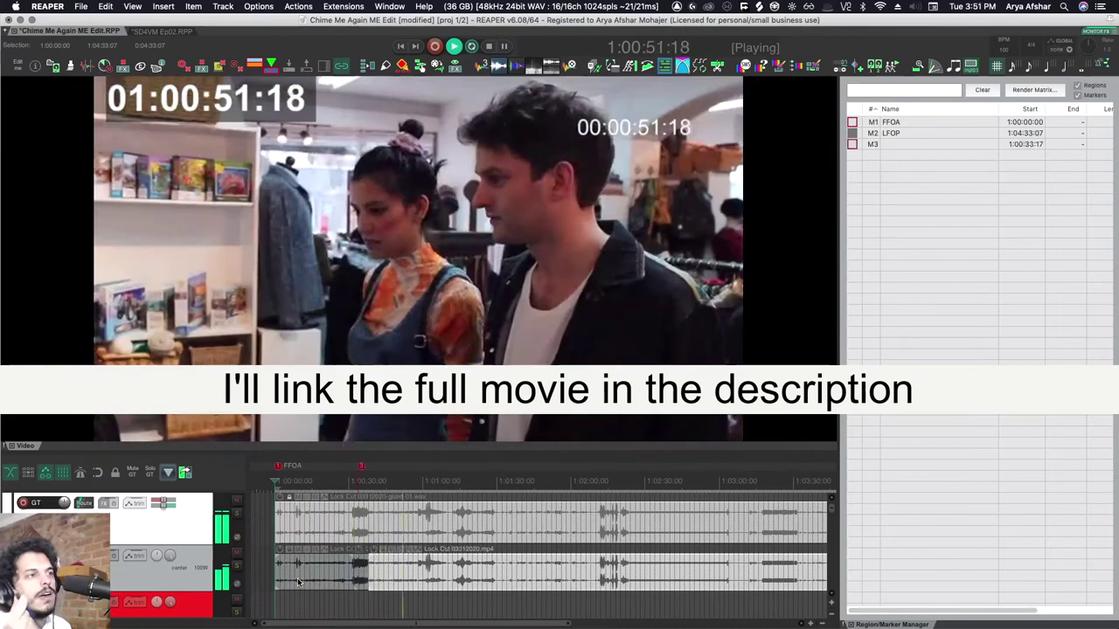
key("m")
key("m")
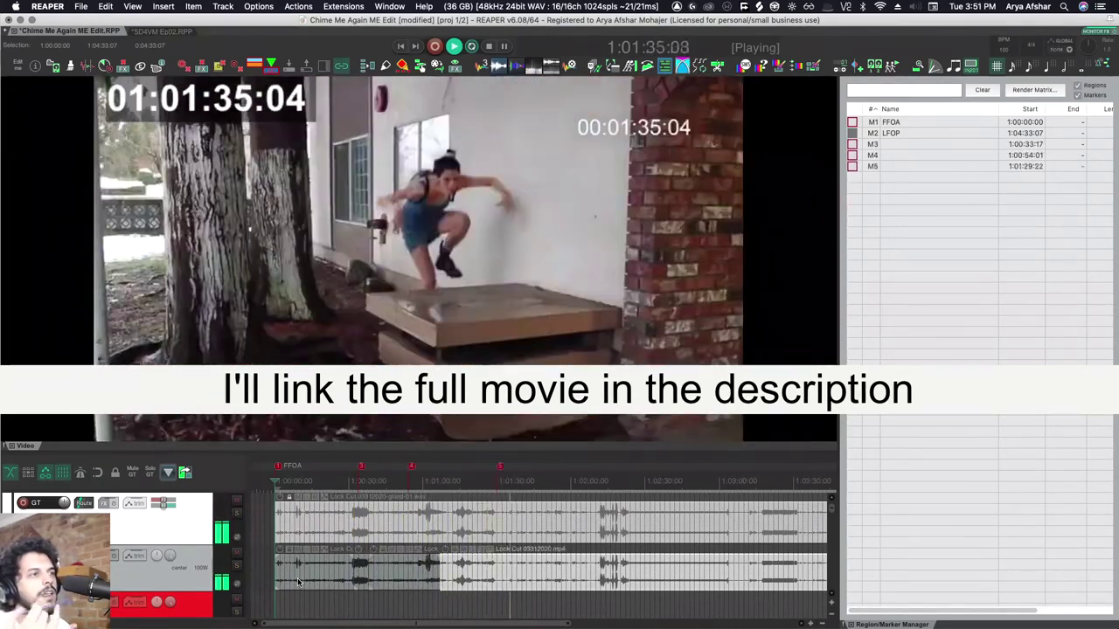
key("m")
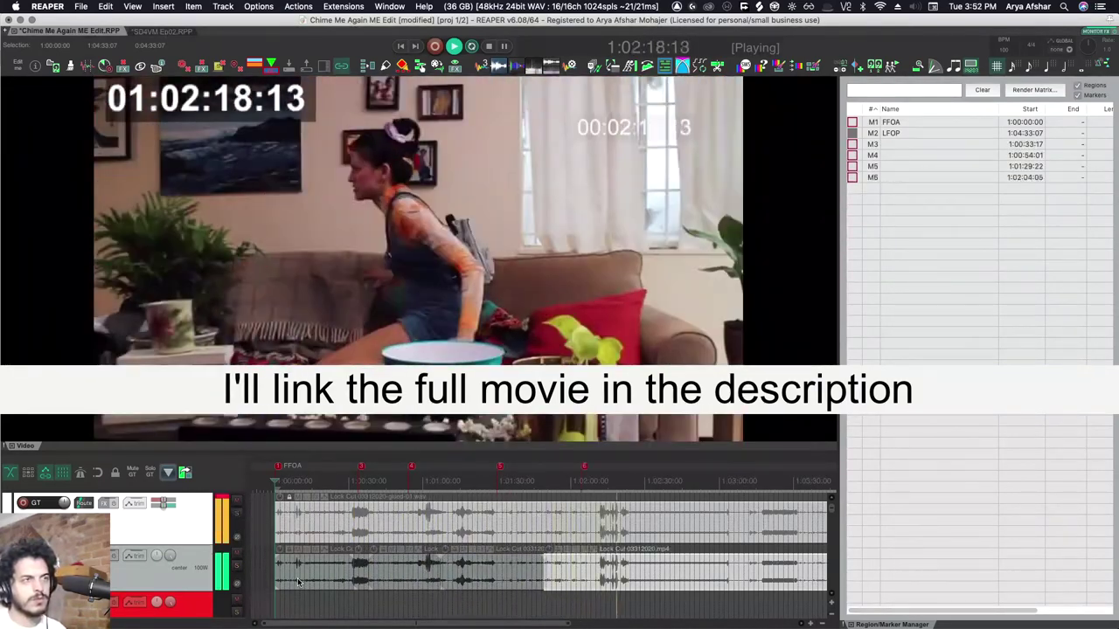
key("m")
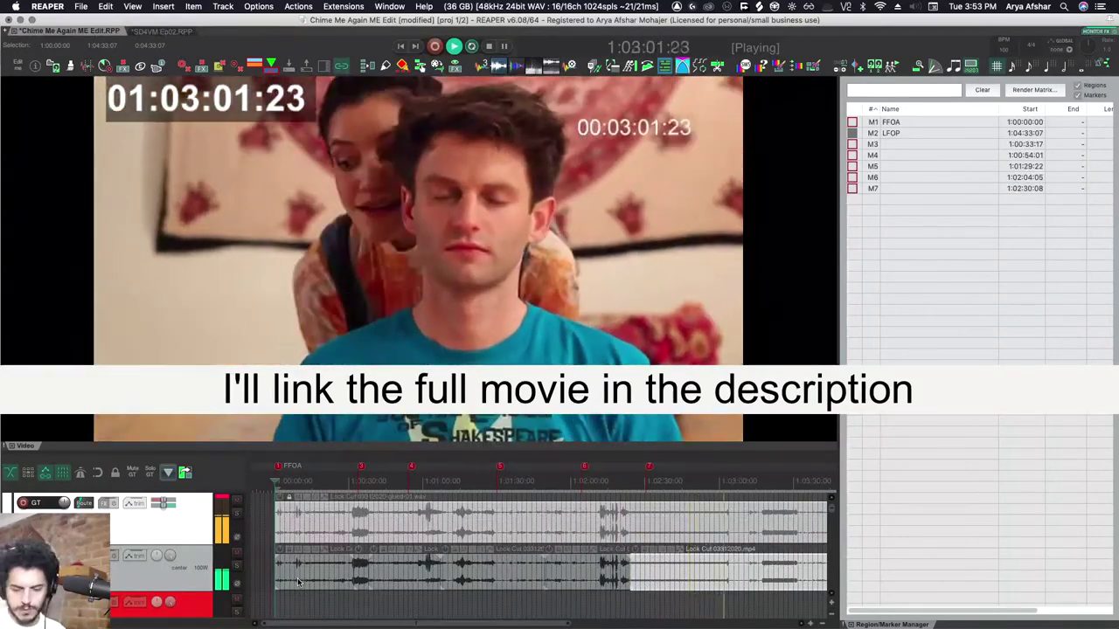
key("m")
key("m")
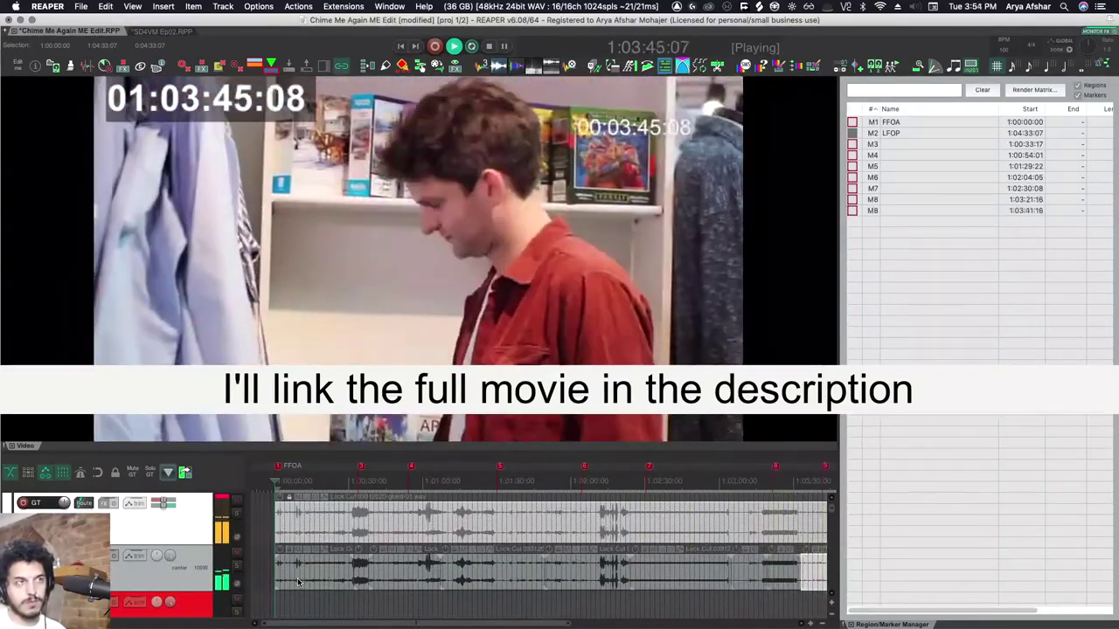
key("space")
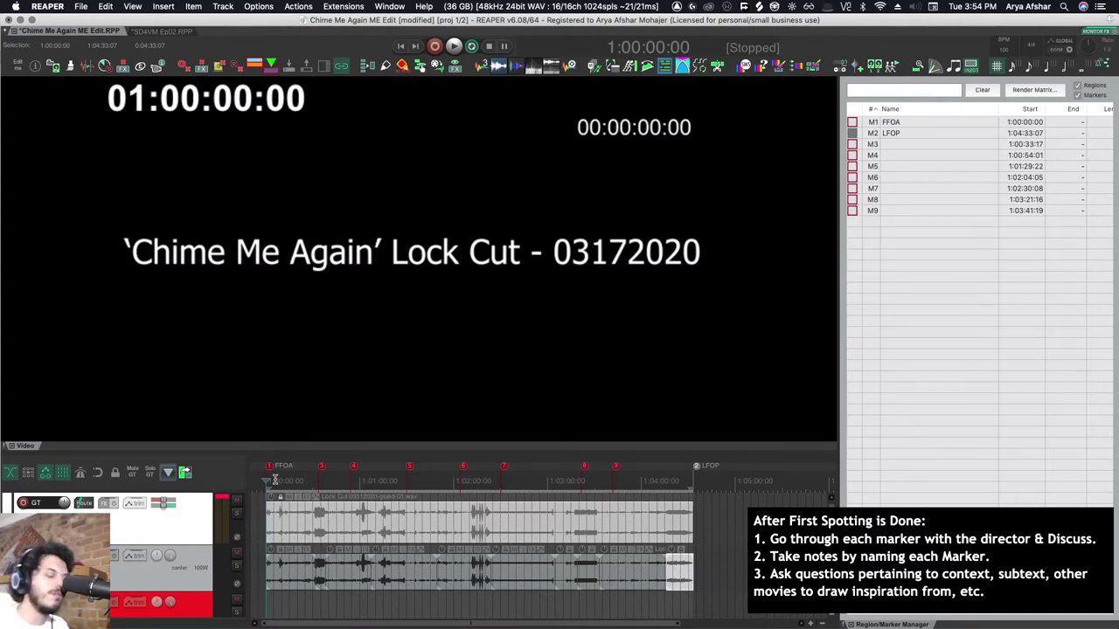
Step: Jump to marker 3 and scrub through the chimes shot around 1:00:34:20
key("3")
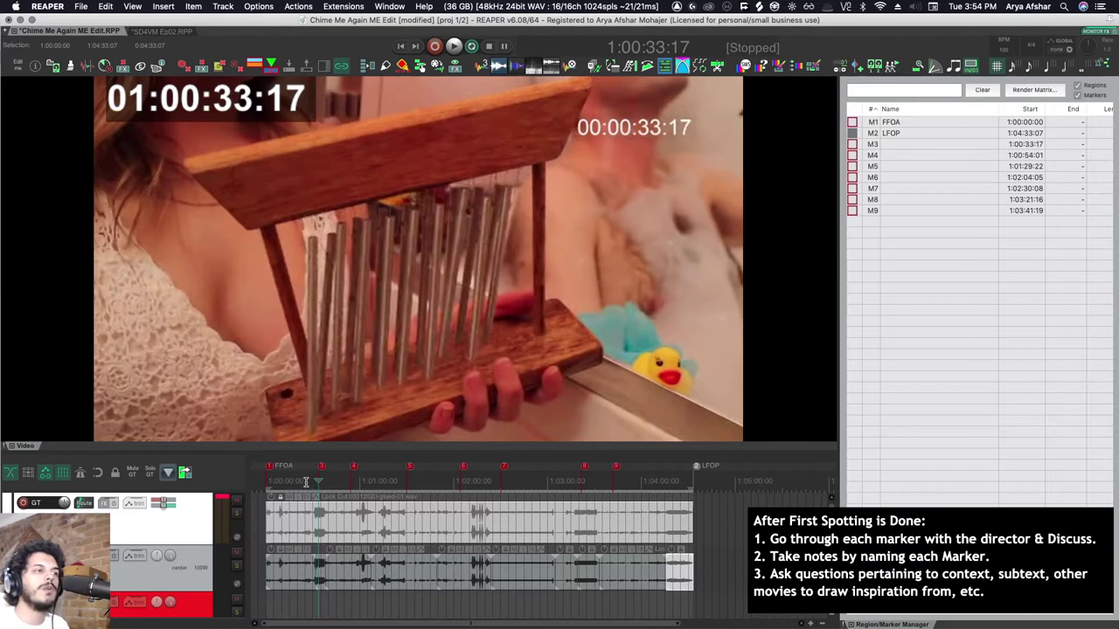
scroll(306, 480, "up", 3)
left_click(353, 479)
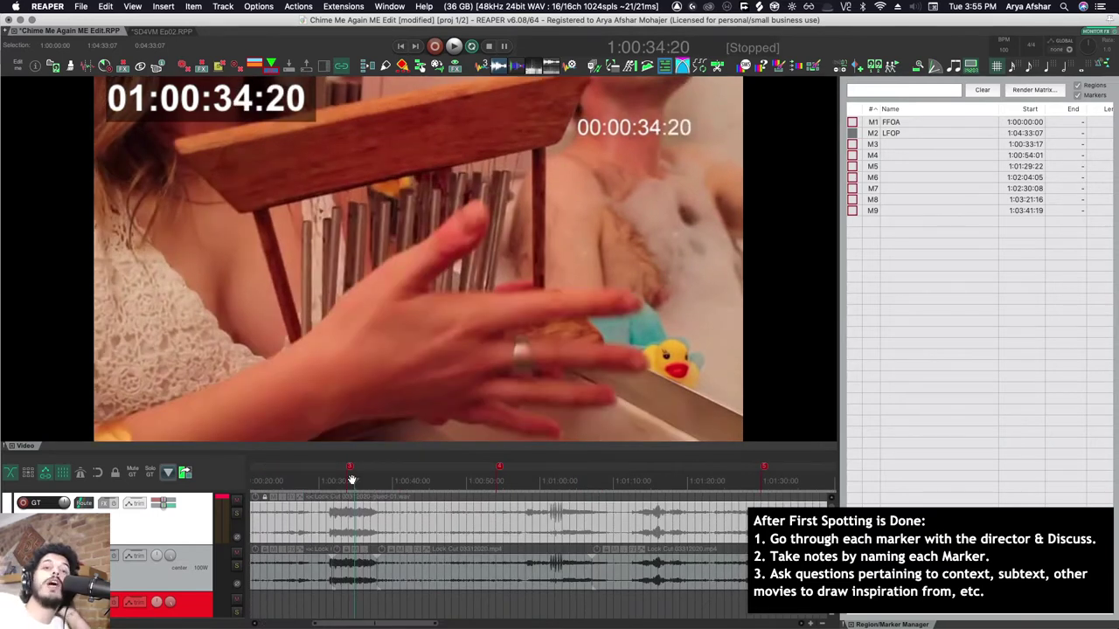
mouse_move(350, 480)
left_mouse_down()
mouse_move(332, 481)
mouse_move(345, 482)
left_mouse_up()
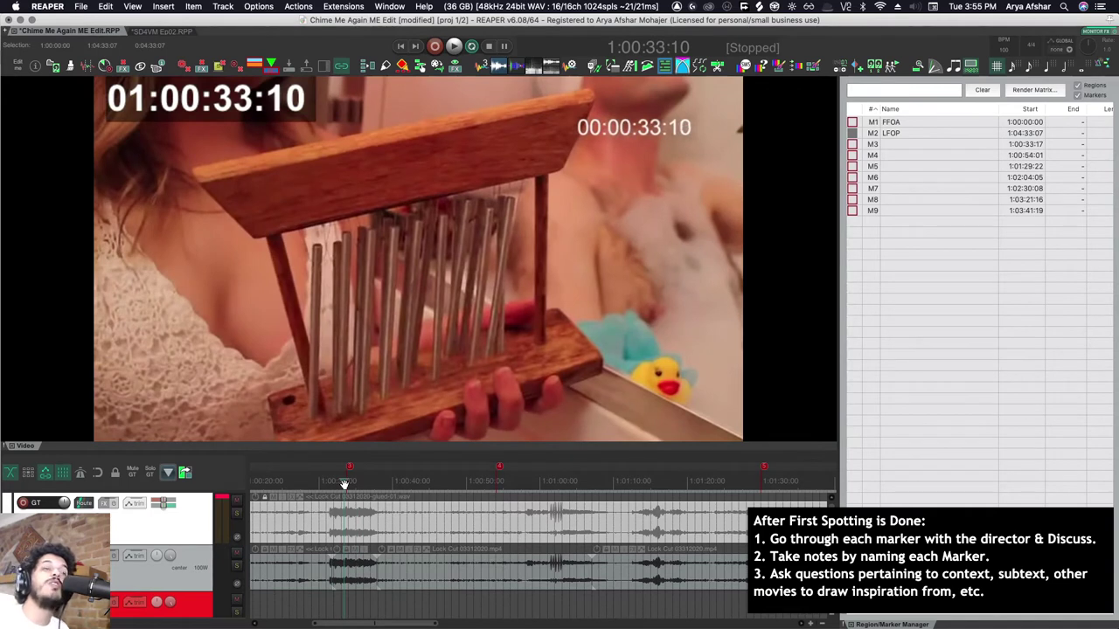
left_click_drag(345, 482, 350, 484)
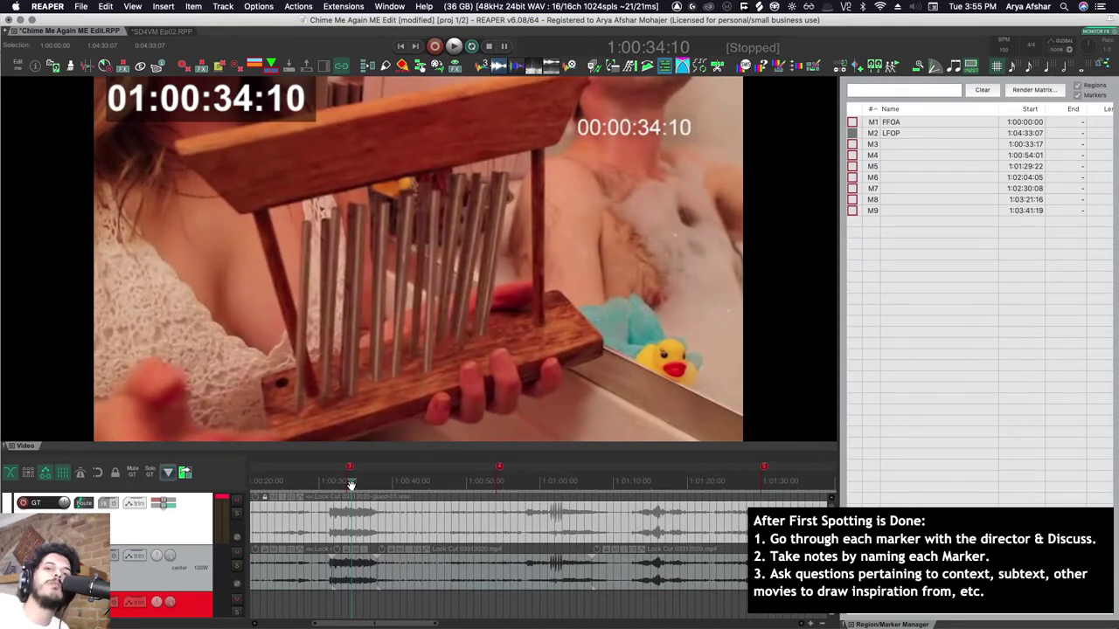
Step: Move to marker M5 and place the playhead at 1:01:36:07
mouse_move(350, 483)
left_mouse_down()
mouse_move(336, 483)
mouse_move(477, 485)
mouse_move(509, 501)
left_mouse_up()
key("5")
left_click(491, 488)
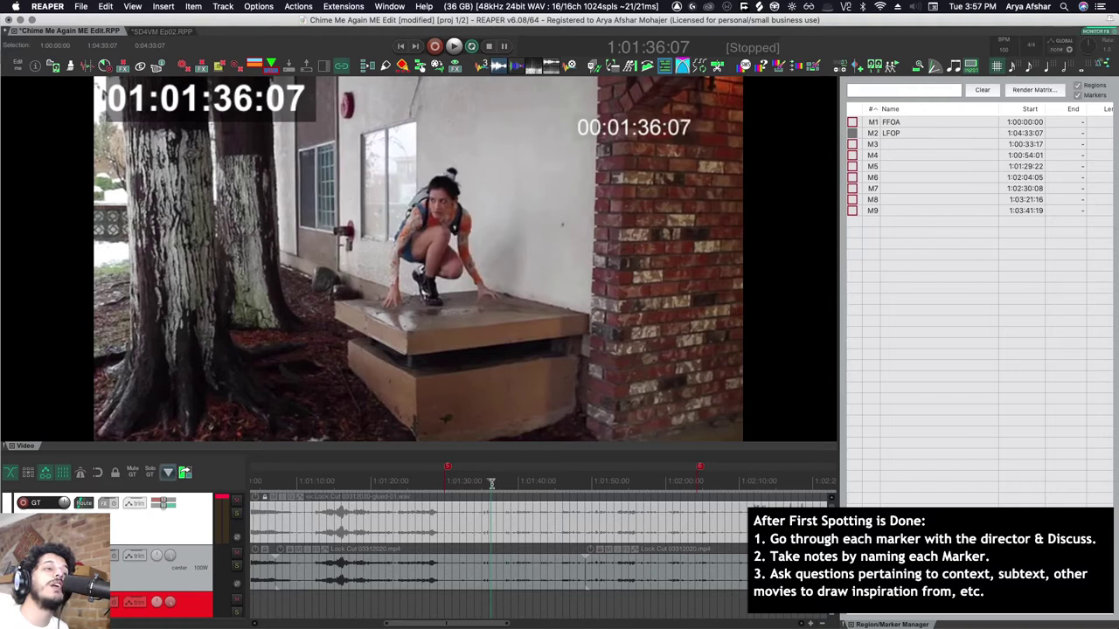
Step: Add cue marker M10 at 1:01:36:07, then scrub the couch scene around marker M6
key("m")
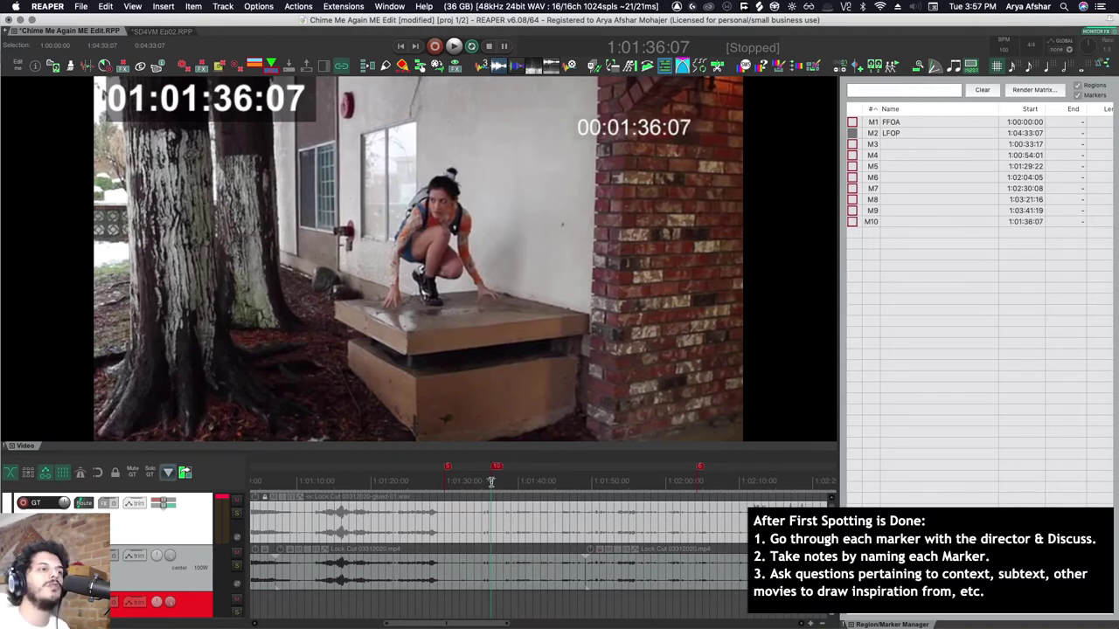
left_click(691, 479)
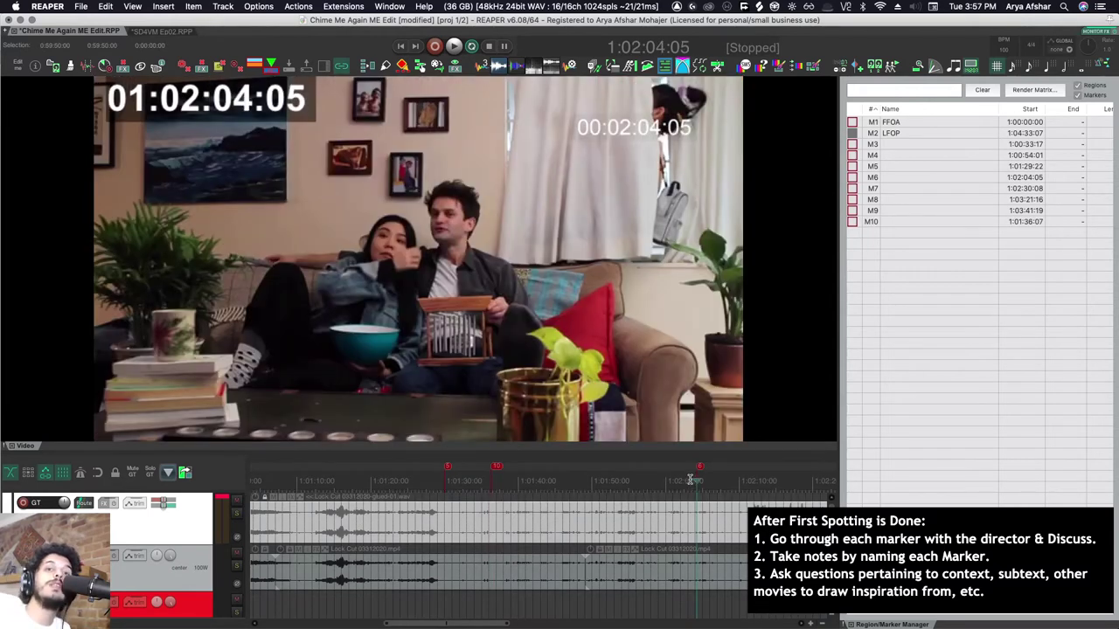
left_click(697, 486)
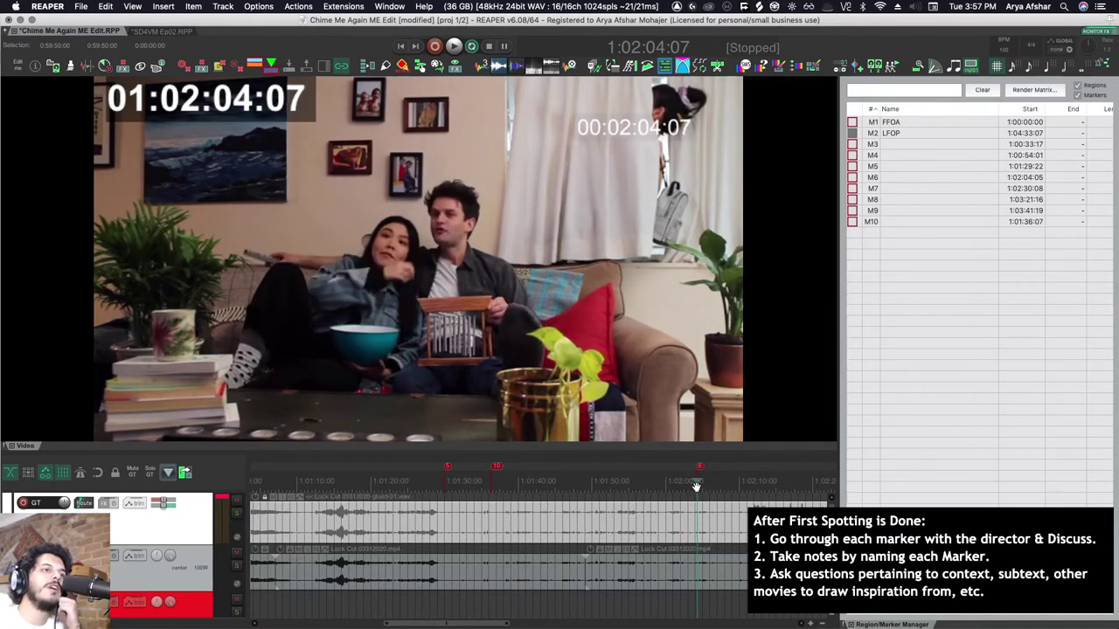
mouse_move(695, 486)
left_mouse_down()
mouse_move(580, 500)
mouse_move(629, 503)
mouse_move(581, 504)
mouse_move(700, 534)
left_mouse_up()
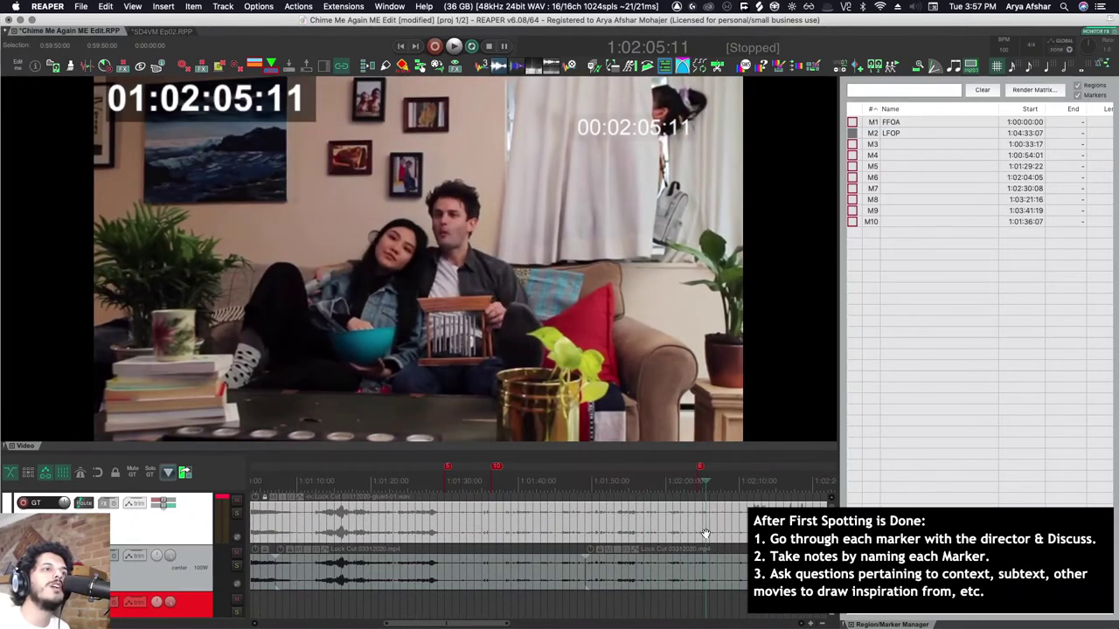
mouse_move(705, 534)
left_mouse_down()
mouse_move(717, 537)
mouse_move(577, 546)
mouse_move(702, 529)
mouse_move(673, 512)
mouse_move(696, 524)
mouse_move(562, 542)
mouse_move(712, 552)
mouse_move(602, 568)
mouse_move(693, 577)
left_mouse_up()
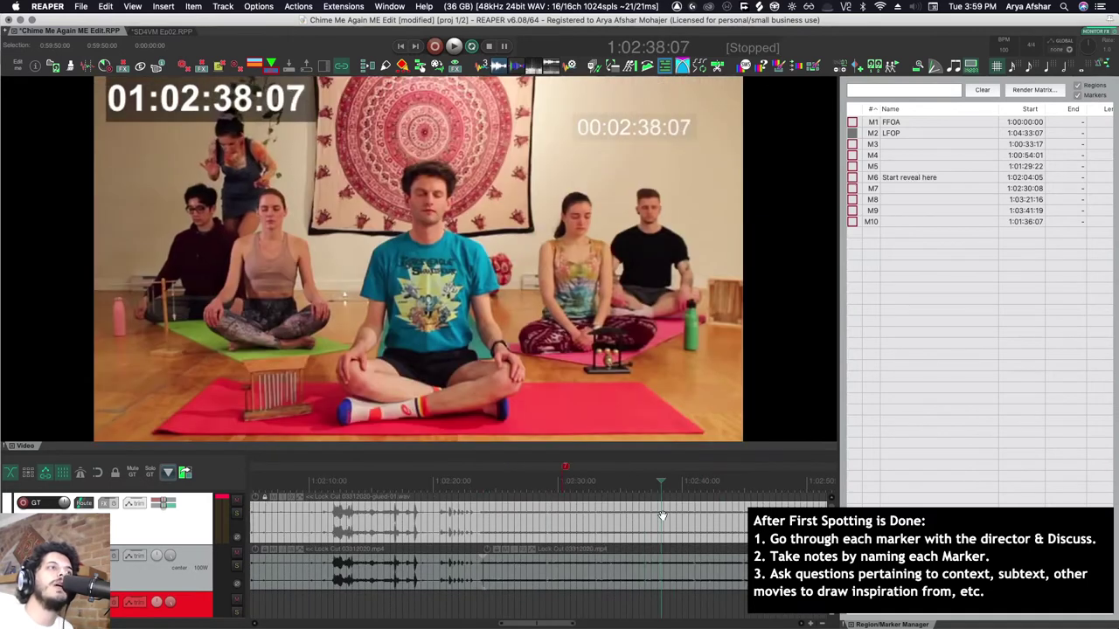
Step: Add a cue marker at the balloon scene, 1:03:27:01, and re-confirm marker M6 so it recolours blue
mouse_move(676, 524)
left_mouse_down()
mouse_move(576, 533)
mouse_move(623, 539)
mouse_move(636, 529)
mouse_move(599, 507)
mouse_move(610, 485)
left_mouse_up()
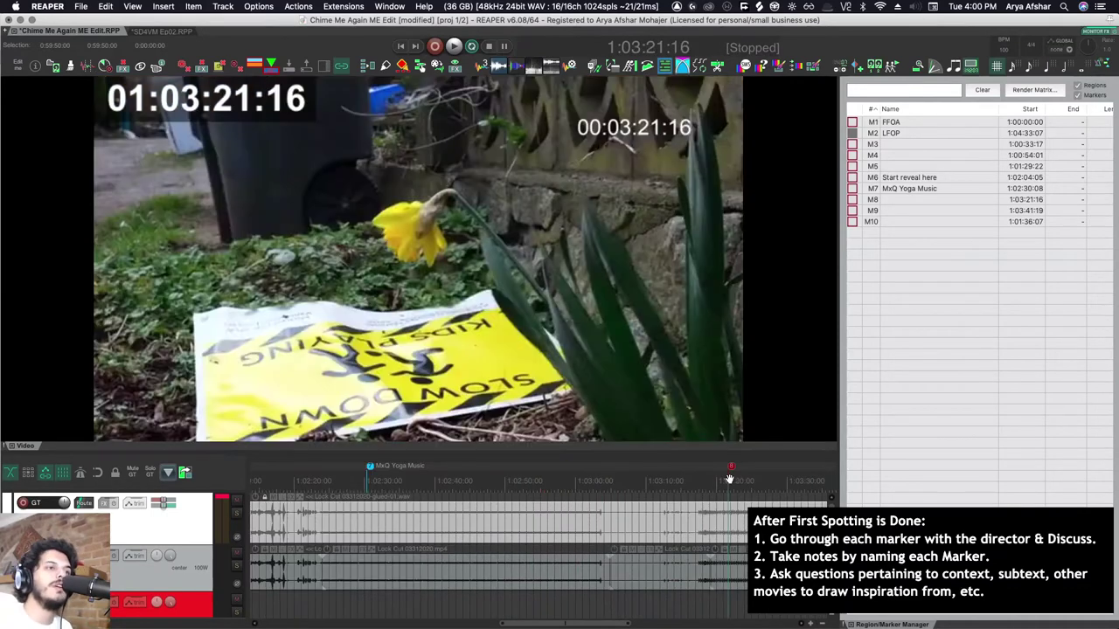
mouse_move(728, 494)
left_mouse_down()
mouse_move(754, 495)
mouse_move(699, 494)
mouse_move(791, 498)
mouse_move(706, 505)
mouse_move(764, 490)
left_mouse_up()
key("m")
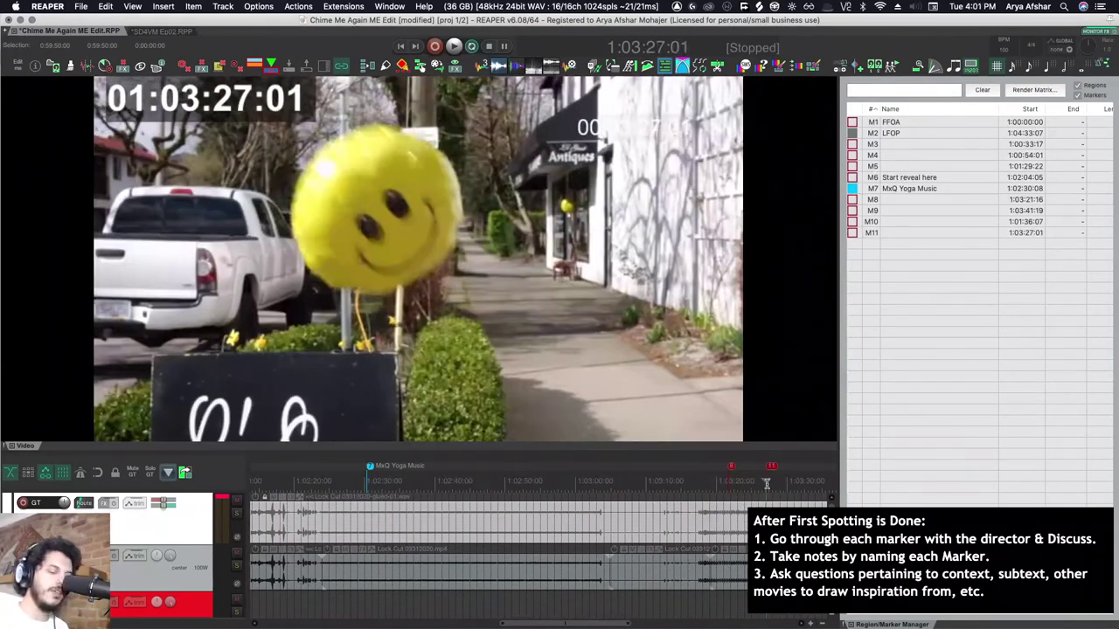
double_click(772, 469)
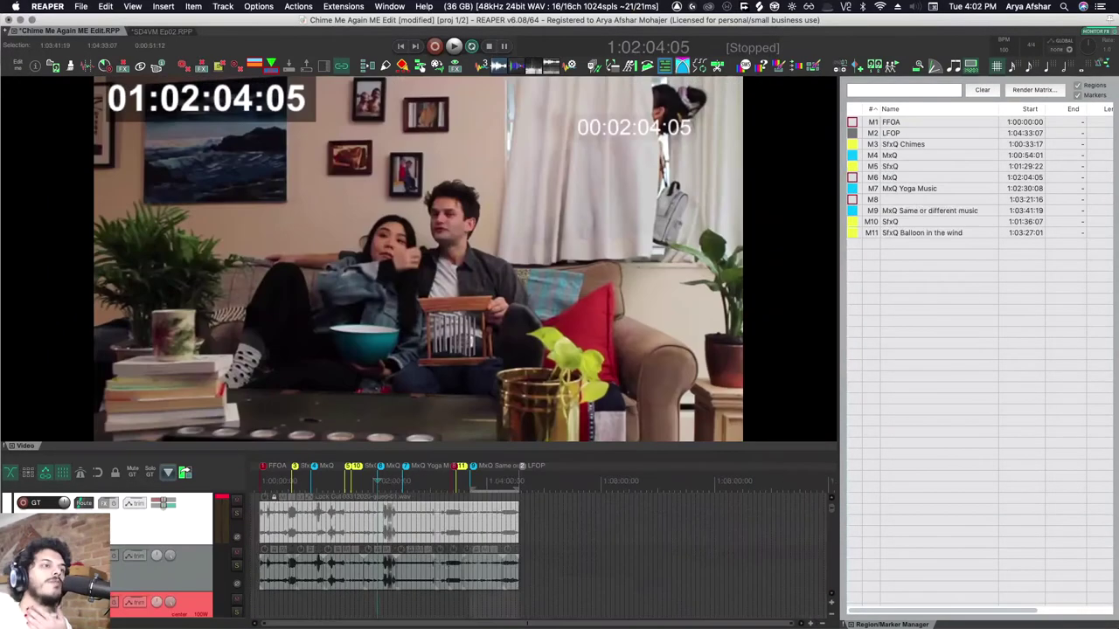
key("Escape")
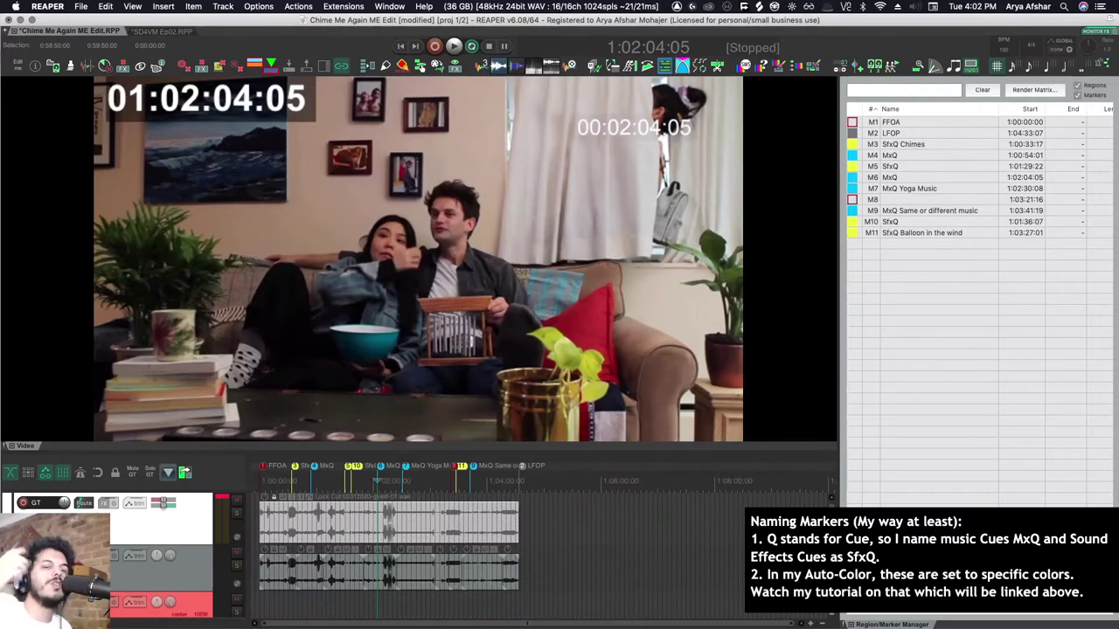
Step: Show the Extensions > Auto Color/Icon/Layout rules in an enlarged window
left_click(348, 6)
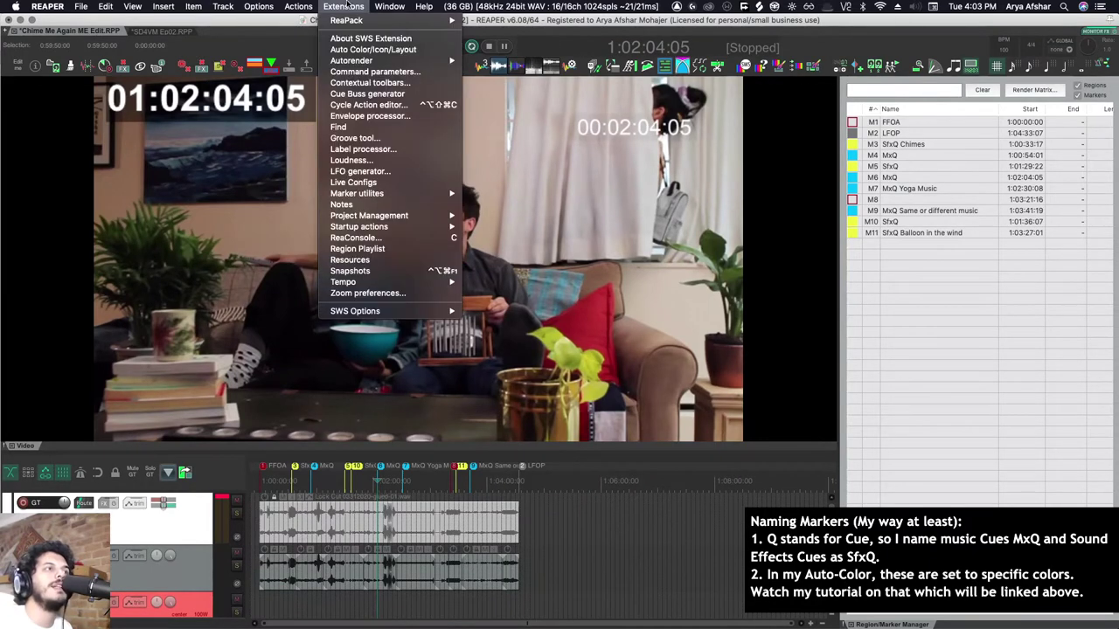
left_click(367, 50)
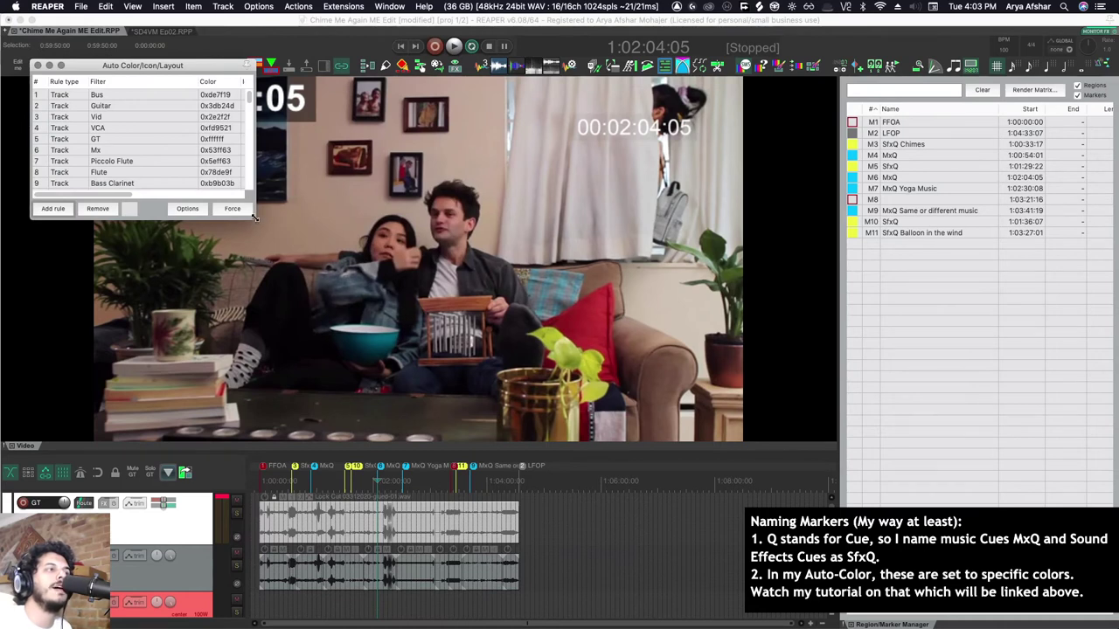
left_click_drag(255, 218, 304, 399)
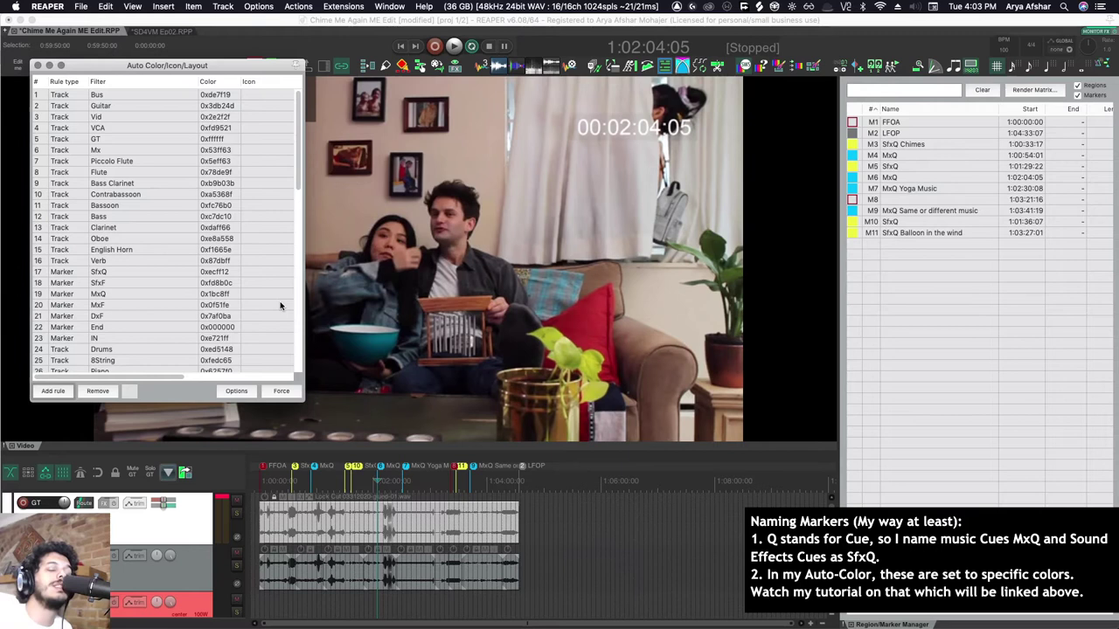
scroll(144, 323, "down", 3)
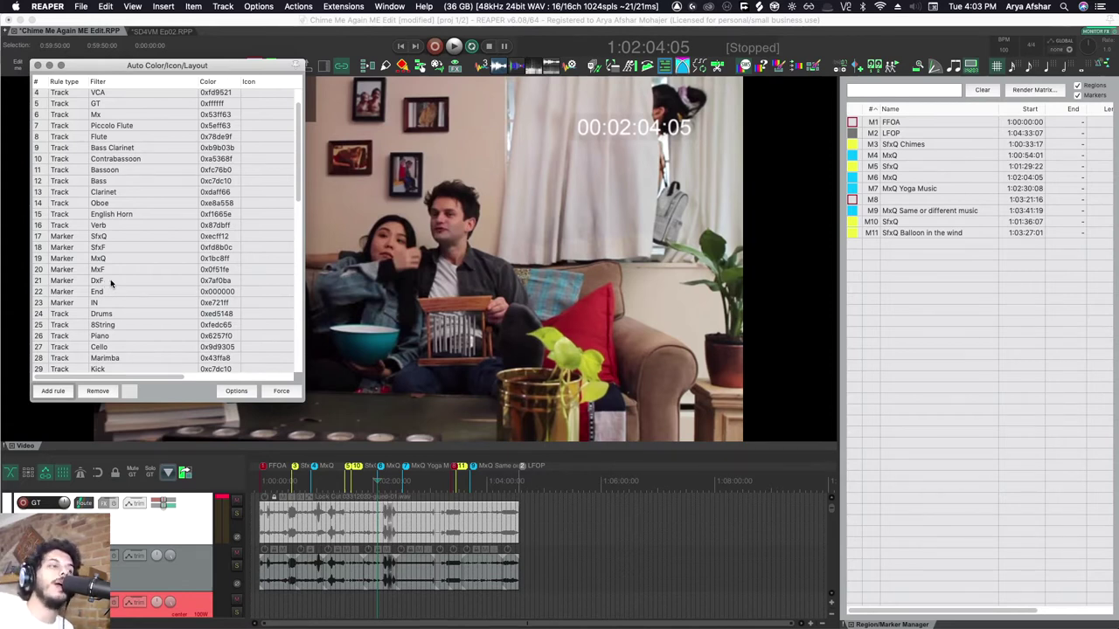
Step: Move the playback position to the curtain shot at 1:02:08:09 and zoom in
left_click(376, 480)
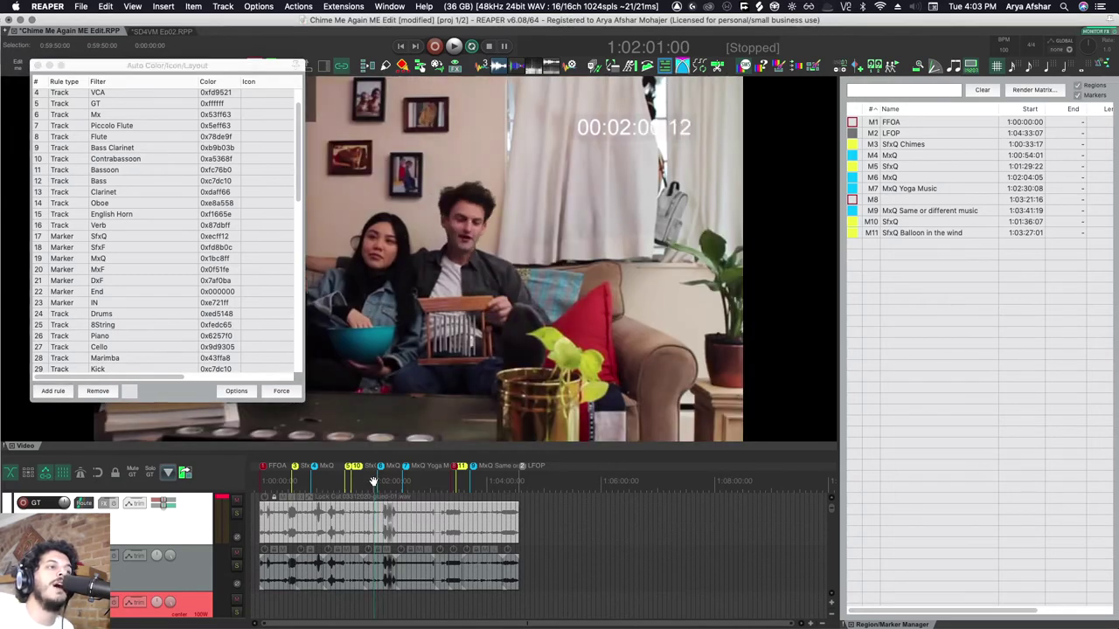
left_click_drag(373, 482, 380, 482)
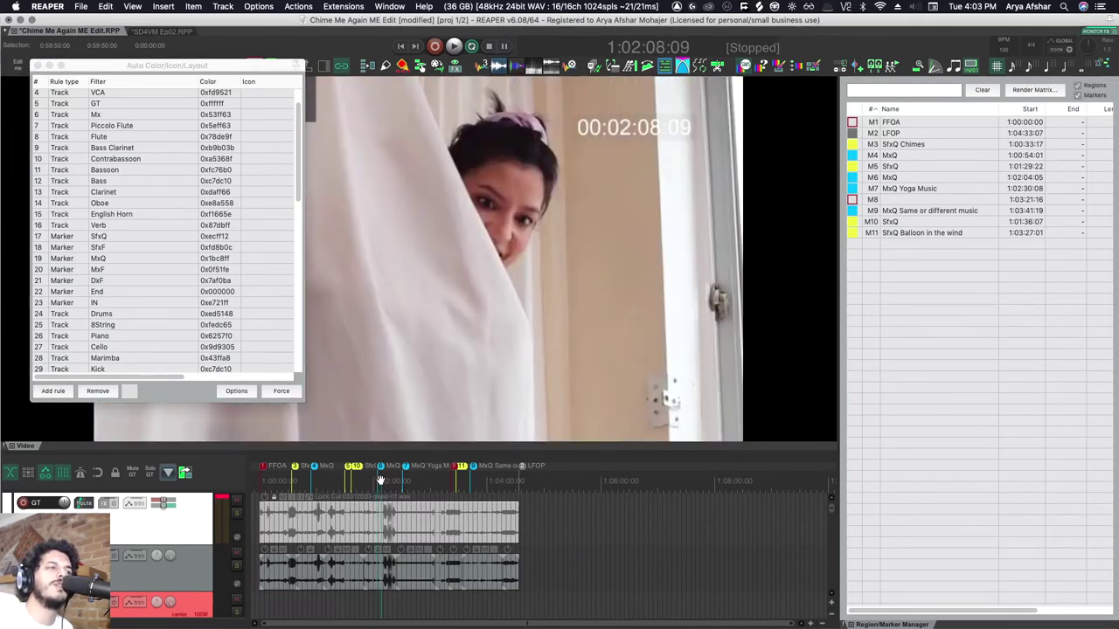
scroll(318, 472, "up", 10)
Step: Add a marker named 'MxF Too Slow' at 1:02:08:09
key("shift+m")
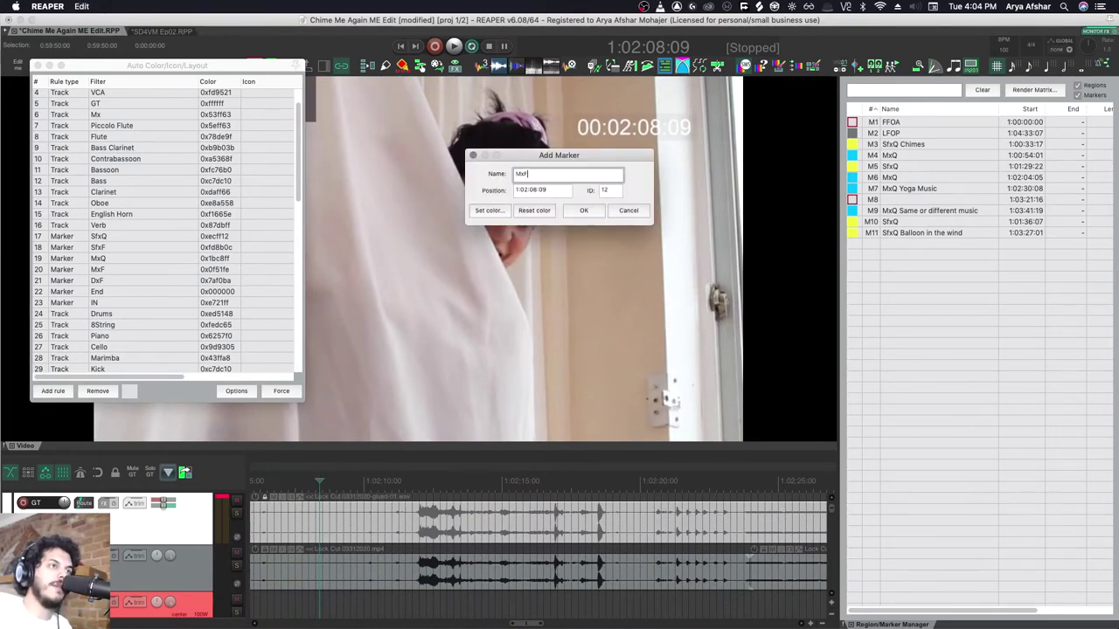
type("MxF Too Slow")
key("Return")
Step: Delete the MxF Too Busy and MxF Too Slow markers
scroll(517, 502, "down", 8)
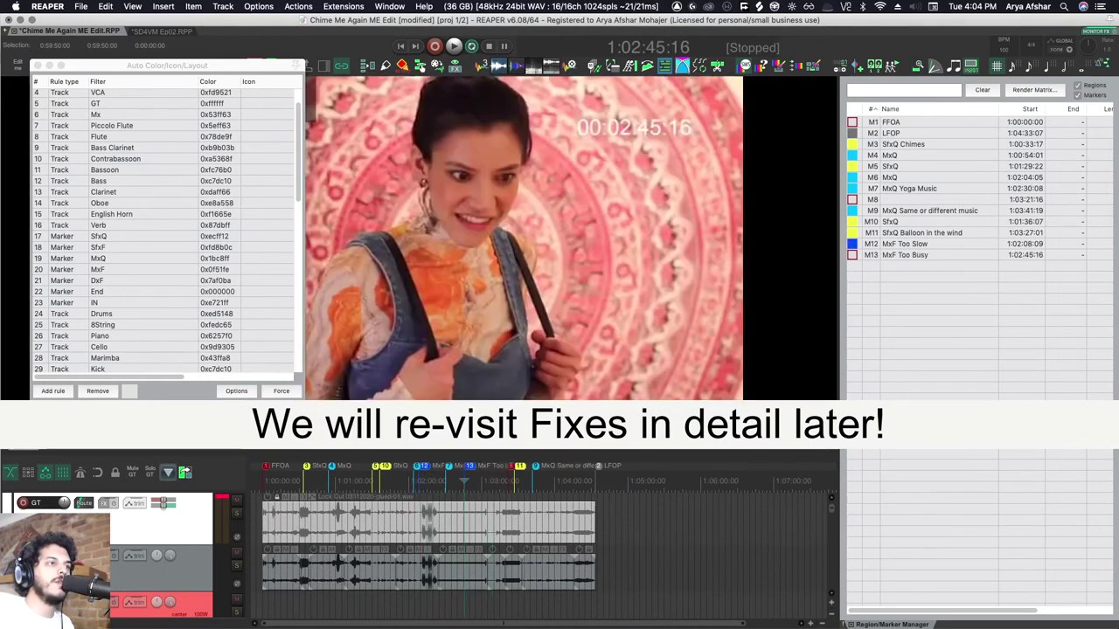
scroll(414, 470, "up", 3)
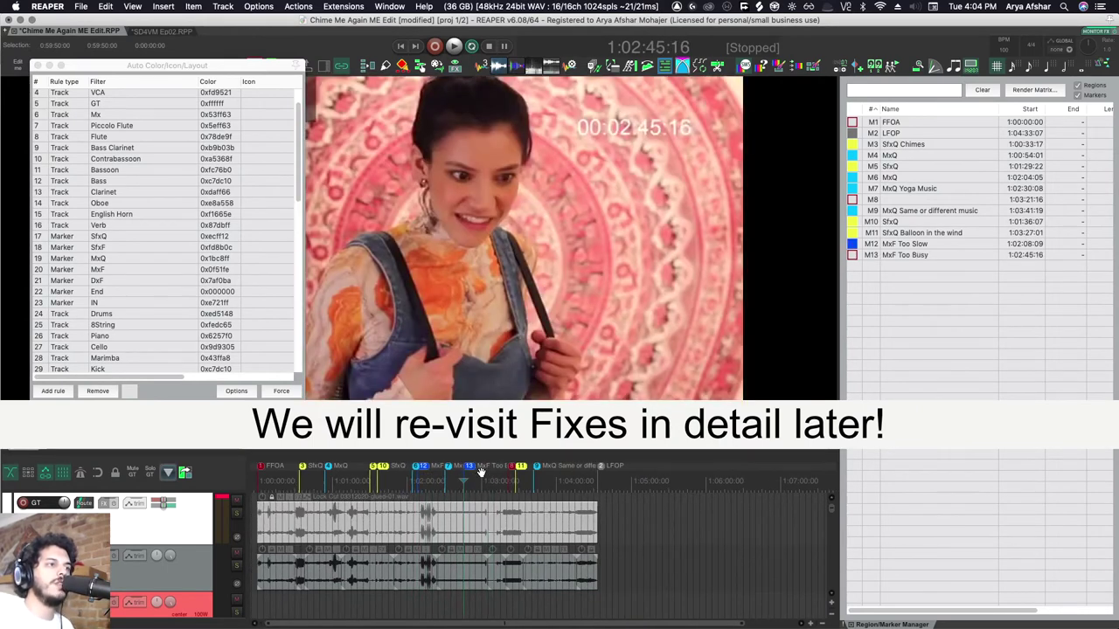
scroll(414, 470, "down", 3)
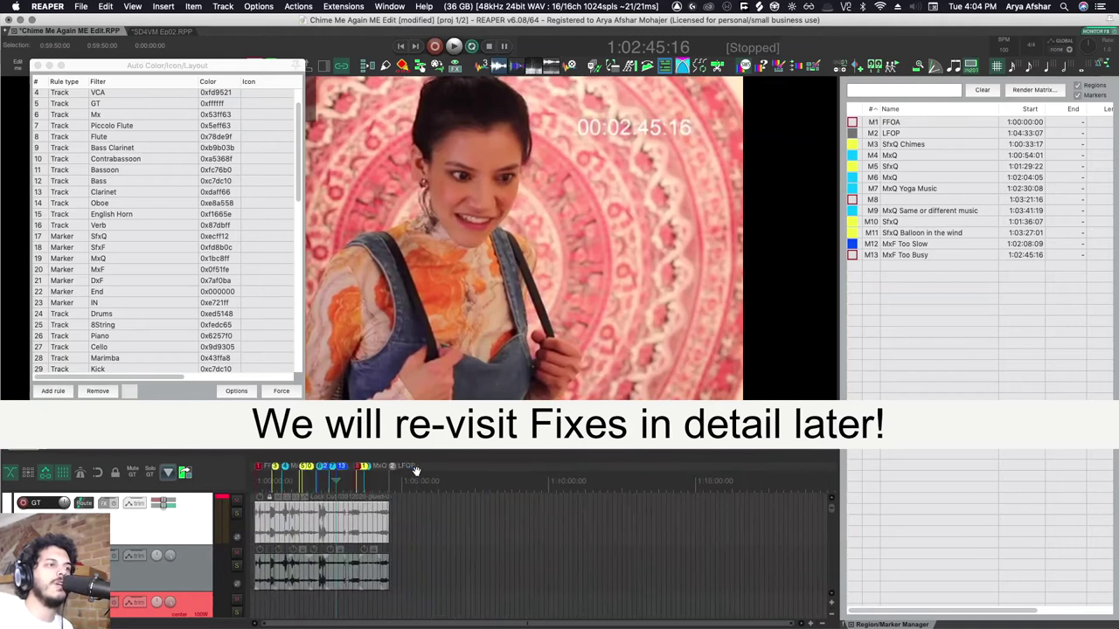
left_click(330, 466, "alt")
left_click(315, 466, "alt")
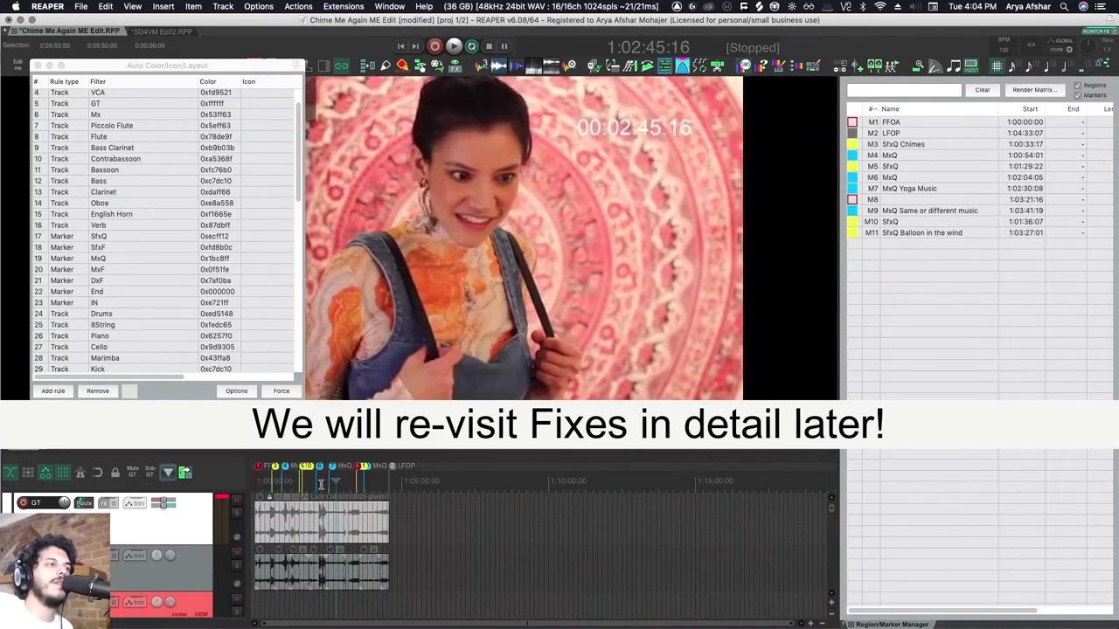
scroll(320, 486, "up", 2)
scroll(320, 486, "up", 4)
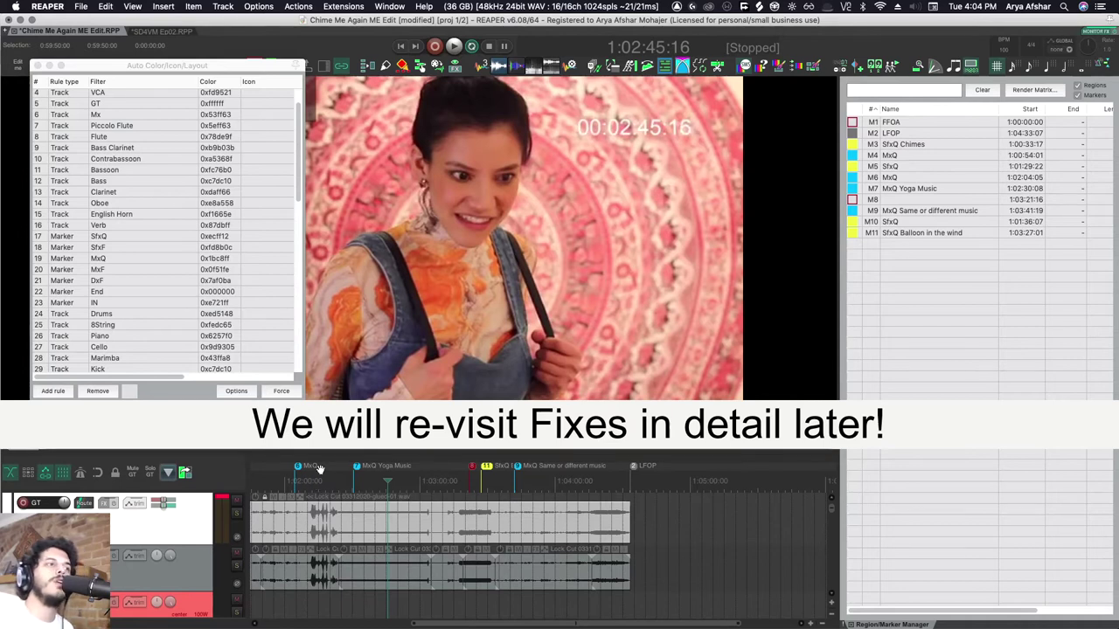
Step: Point out the MxQ, MxF and DxF marker colour rules in Auto Color
left_click(112, 259)
left_click(117, 269)
left_click(118, 280)
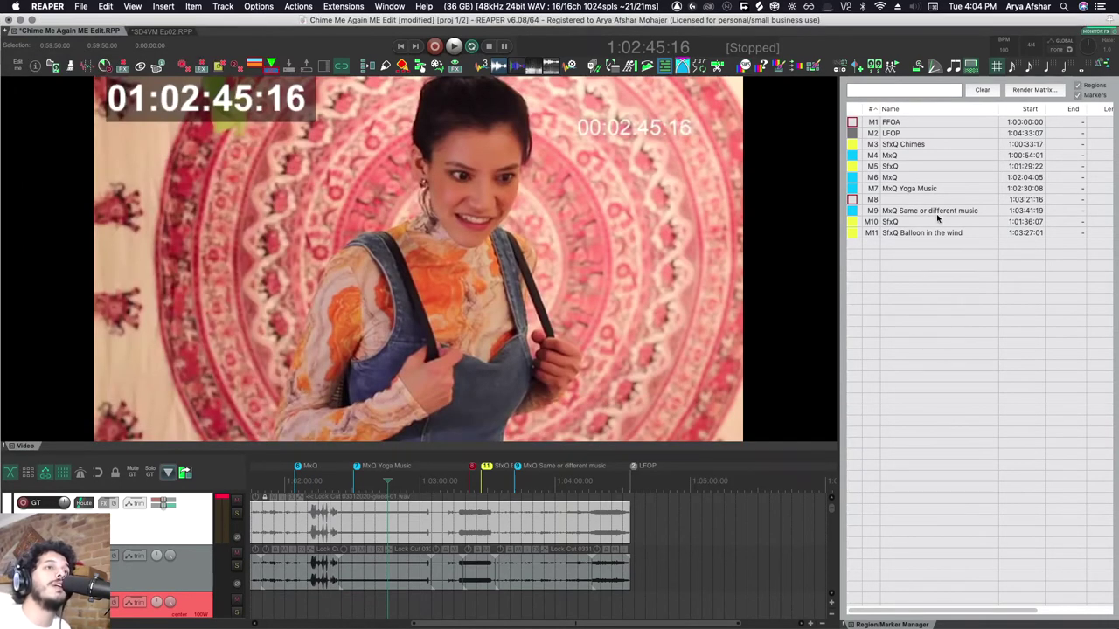
Step: Sort the Region/Marker Manager by colour and step through the MxQ cues, back to 1:00:54:01
left_click(853, 109)
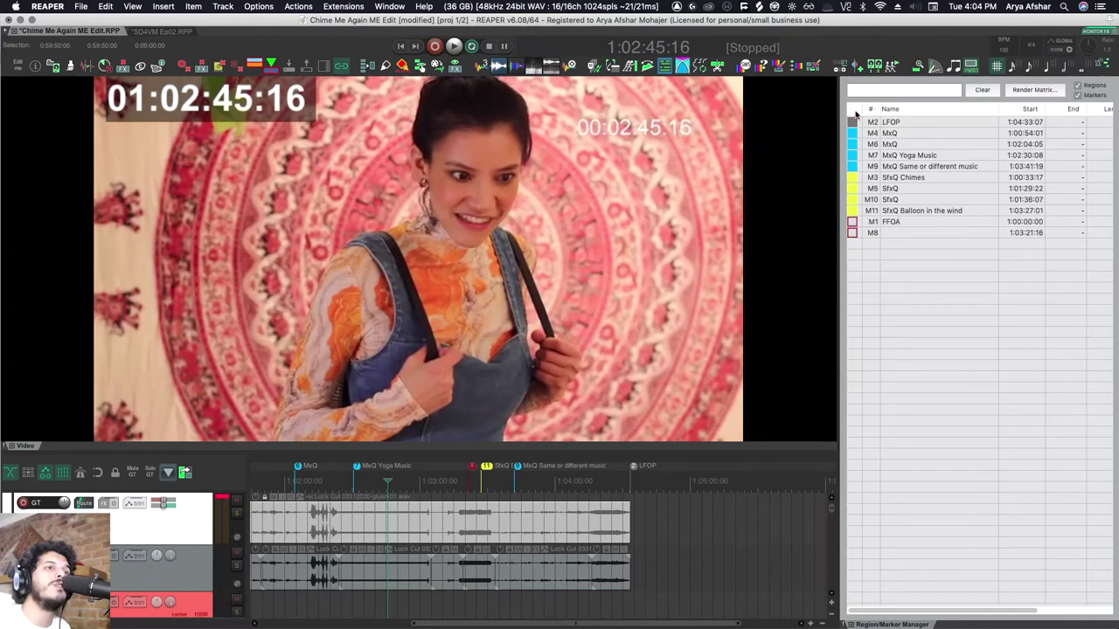
left_click(905, 136)
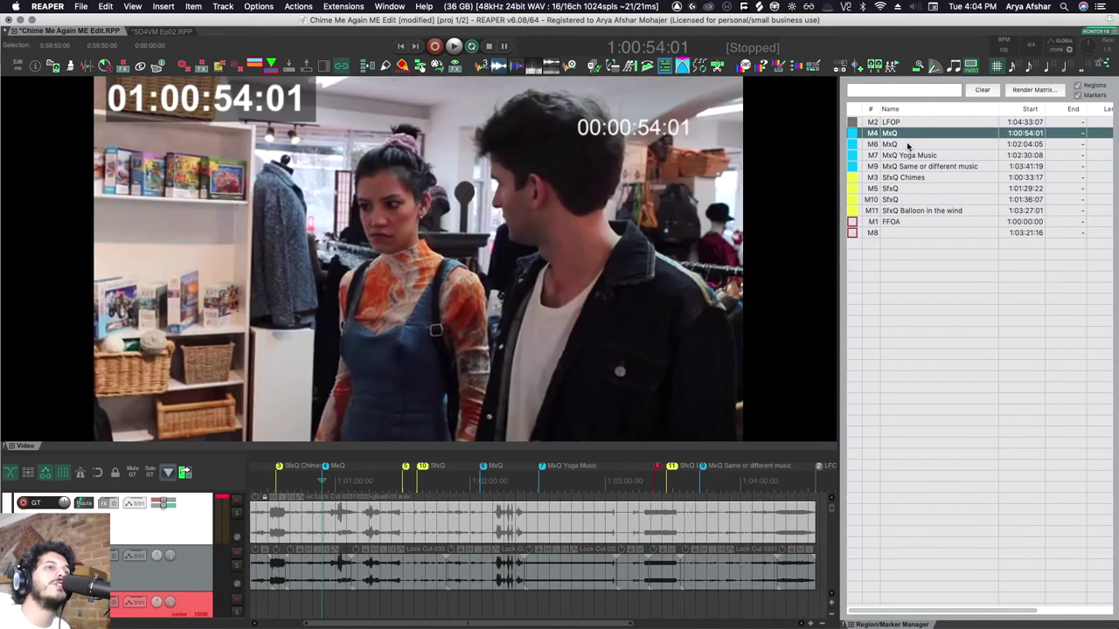
left_click(907, 145)
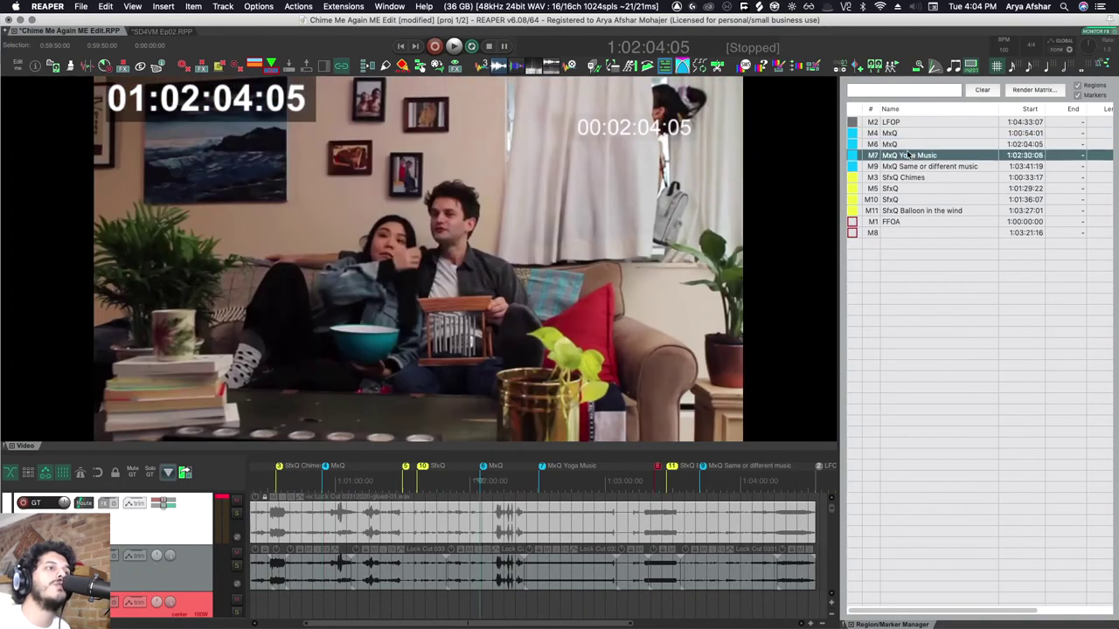
left_click(909, 155)
left_click(910, 166)
left_click(898, 134)
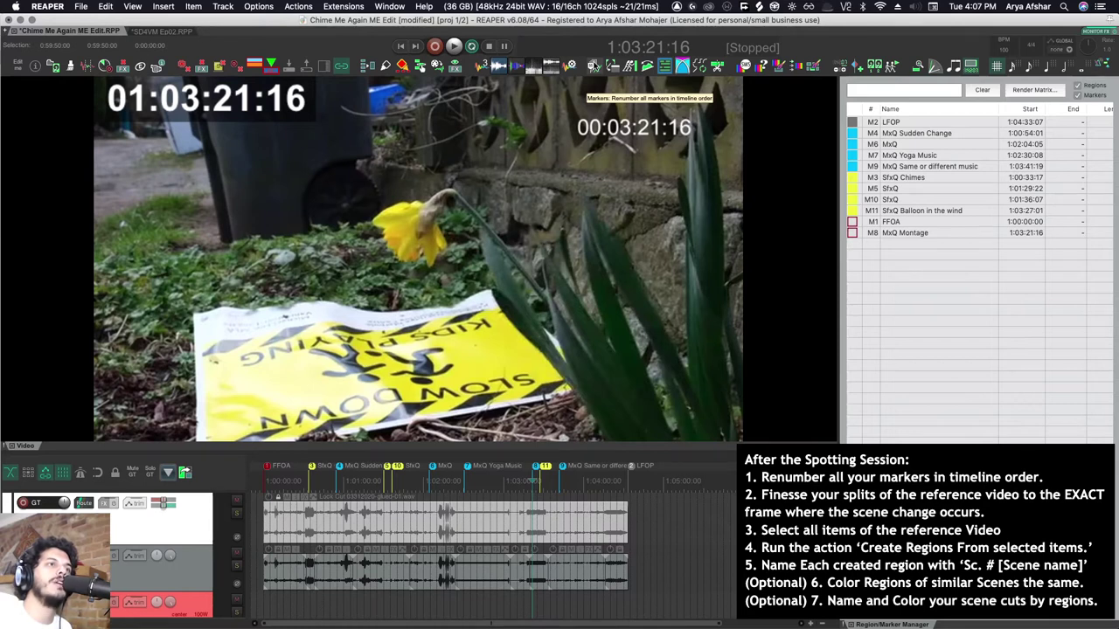
Step: Renumber all markers in timeline order and go to the SfxQ Chimes marker at 1:00:31:18
left_click(592, 65)
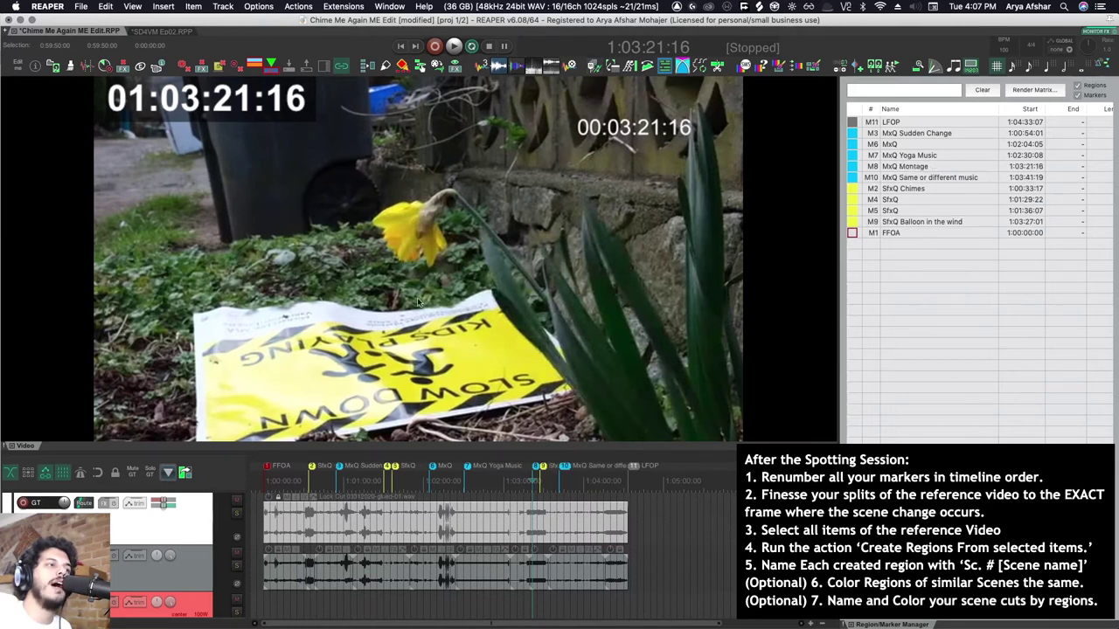
key("2")
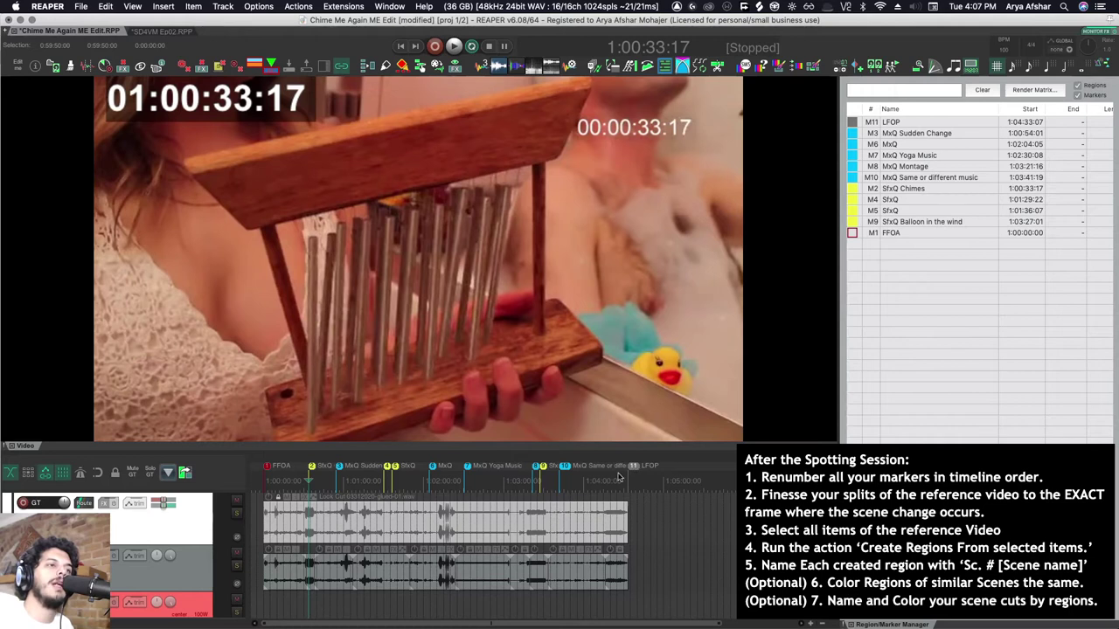
scroll(304, 564, "up", 5)
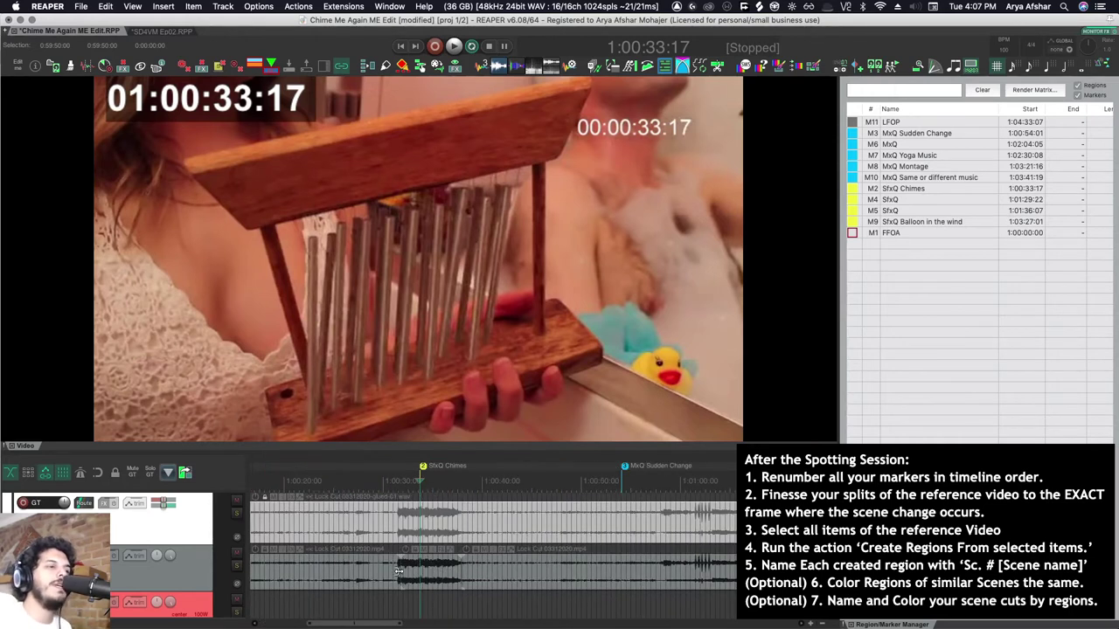
scroll(398, 571, "up", 5)
left_click(420, 485)
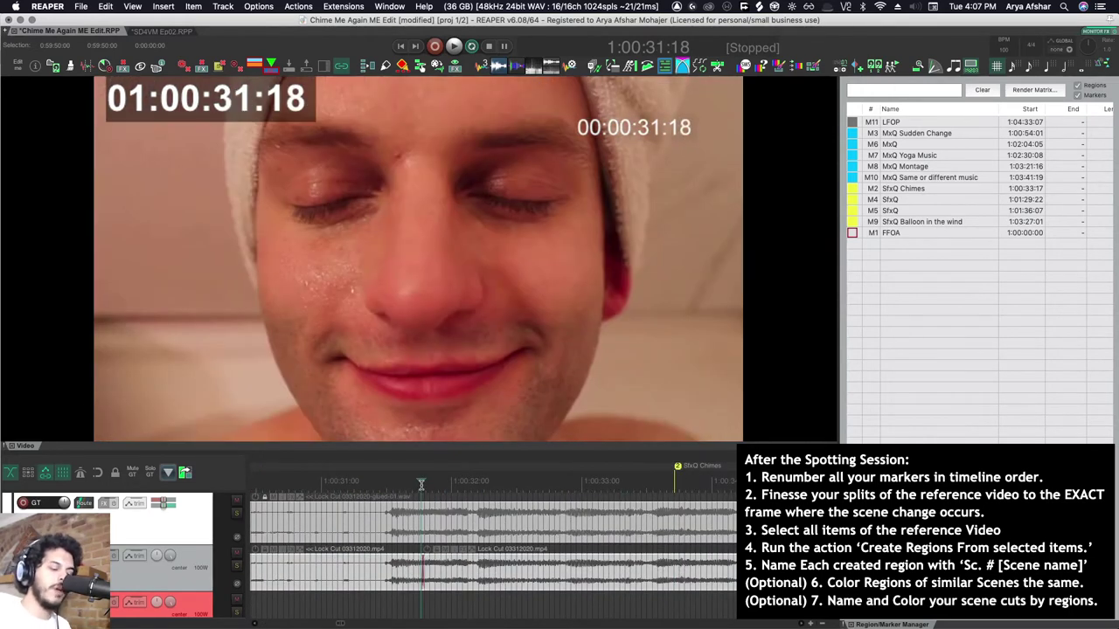
Step: Drag the video item edges onto the exact scene-change frames
left_click_drag(421, 566, 658, 568)
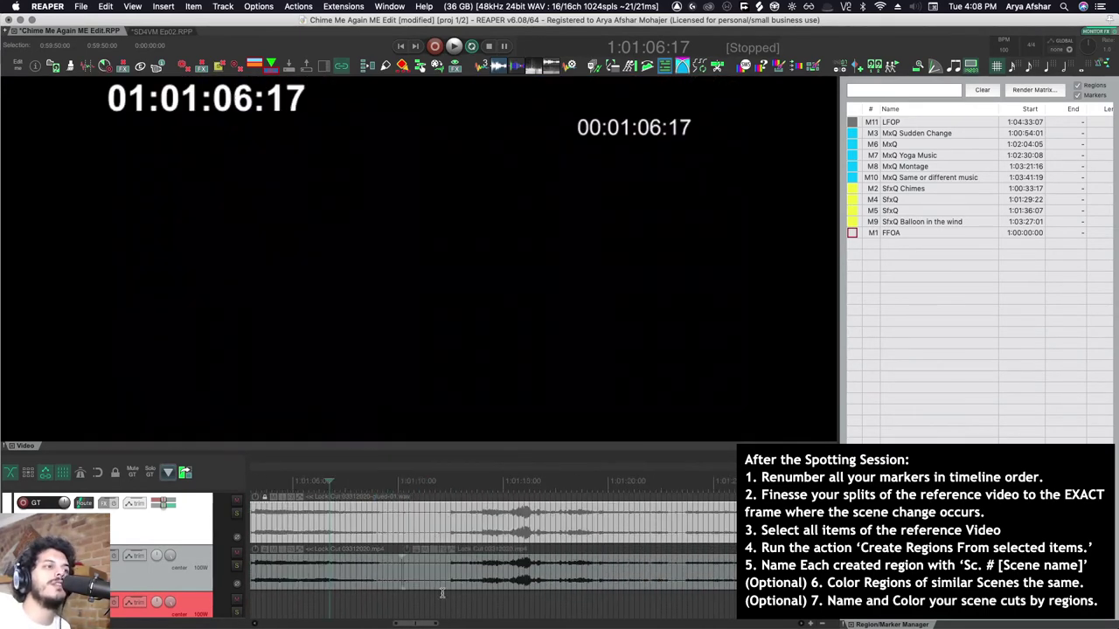
left_click_drag(442, 593, 498, 576)
scroll(507, 590, "down", 5)
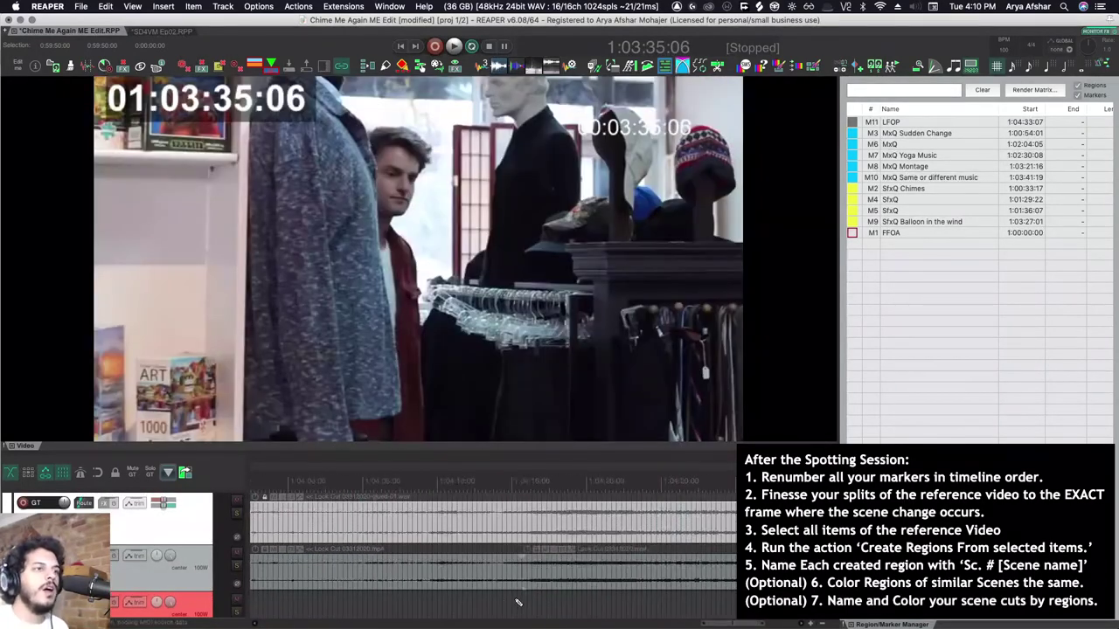
Step: Create regions R1–R10 from all reference video items with 'Create regions from selected items', then go to R1
scroll(455, 601, "up", 2)
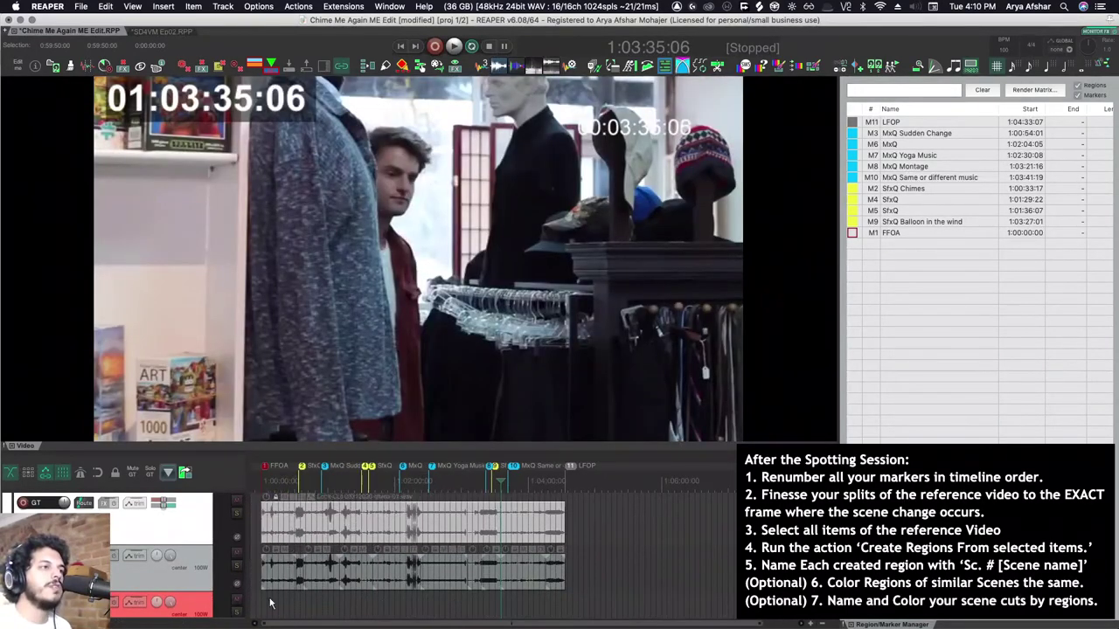
left_click_drag(268, 600, 625, 564)
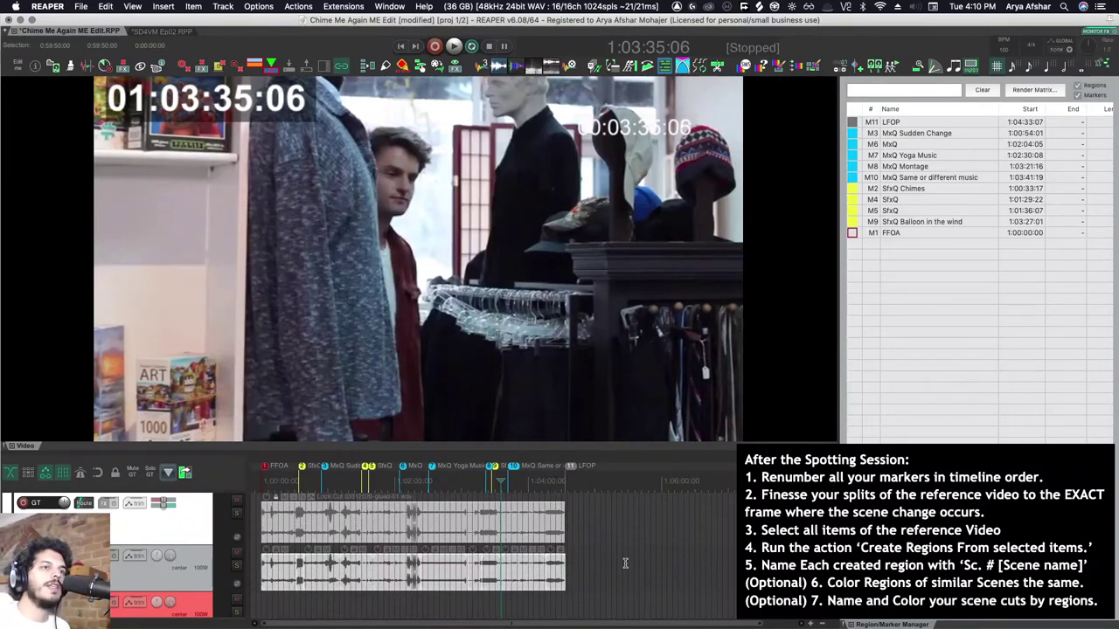
key("shift+slash")
left_click(706, 236)
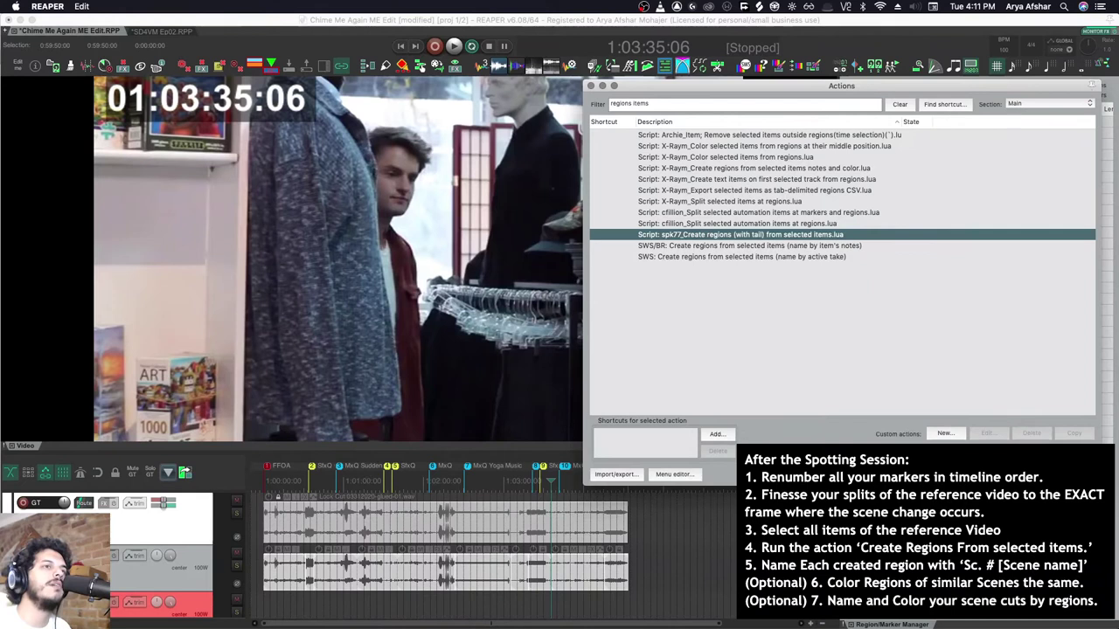
double_click(707, 235)
left_click(592, 86)
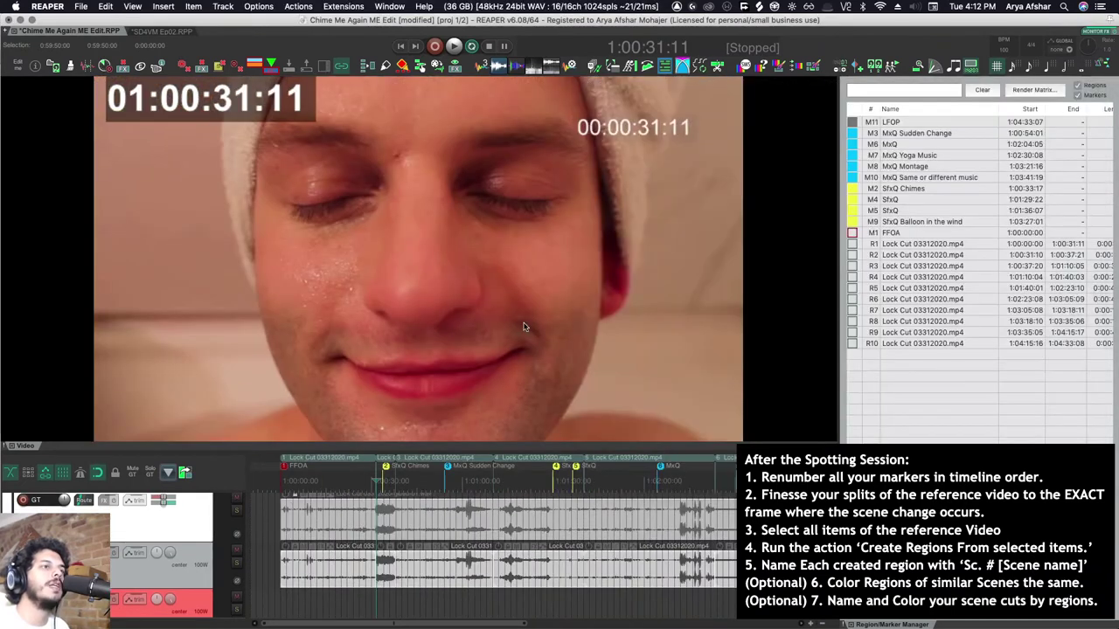
left_click(313, 462)
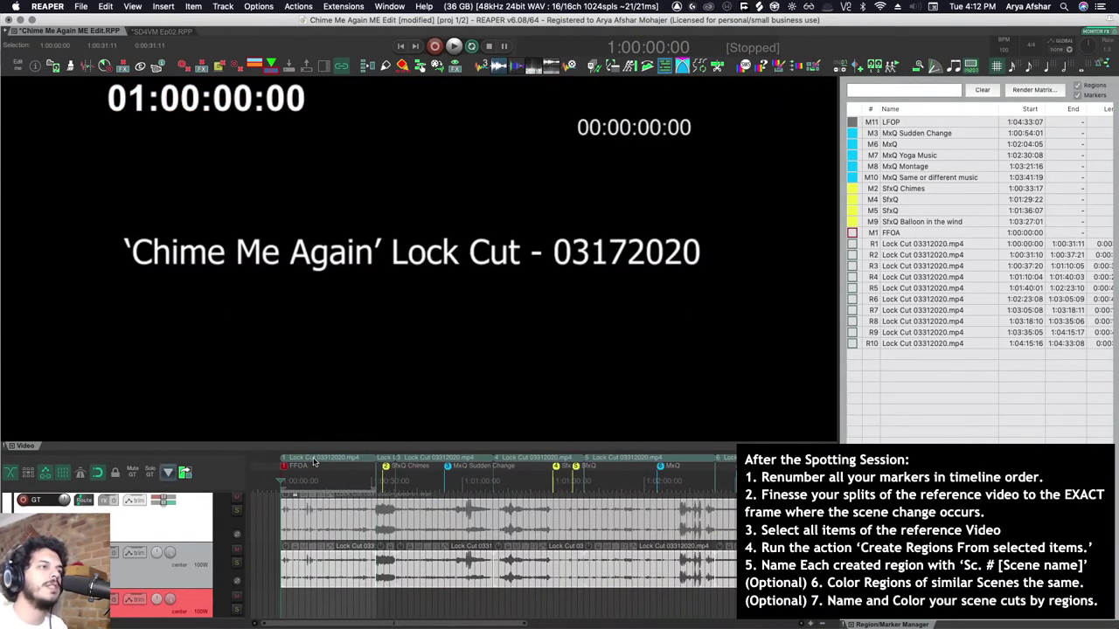
Step: Rename regions R1–R3 to 'Sc. 1 Thrift Store Int', 'Sc. 2 Bath Dream' and 'Sc.3 Thrift Store Int'
key("F2")
type("Sc. 1 Thrift S")
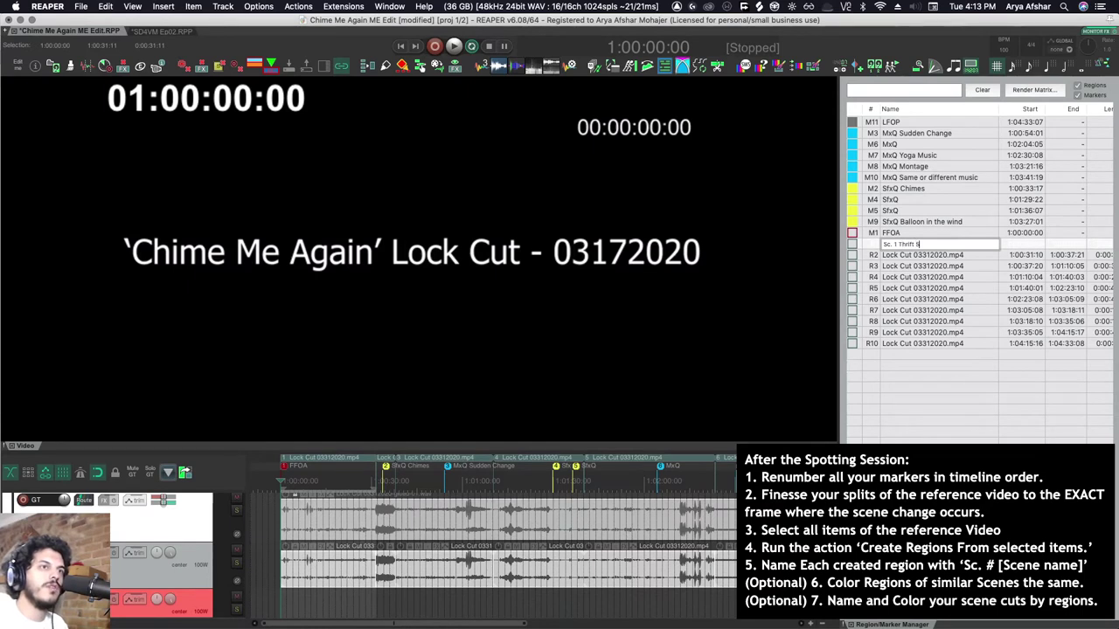
type("tore Int")
key("Return")
scroll(476, 519, "up", 3)
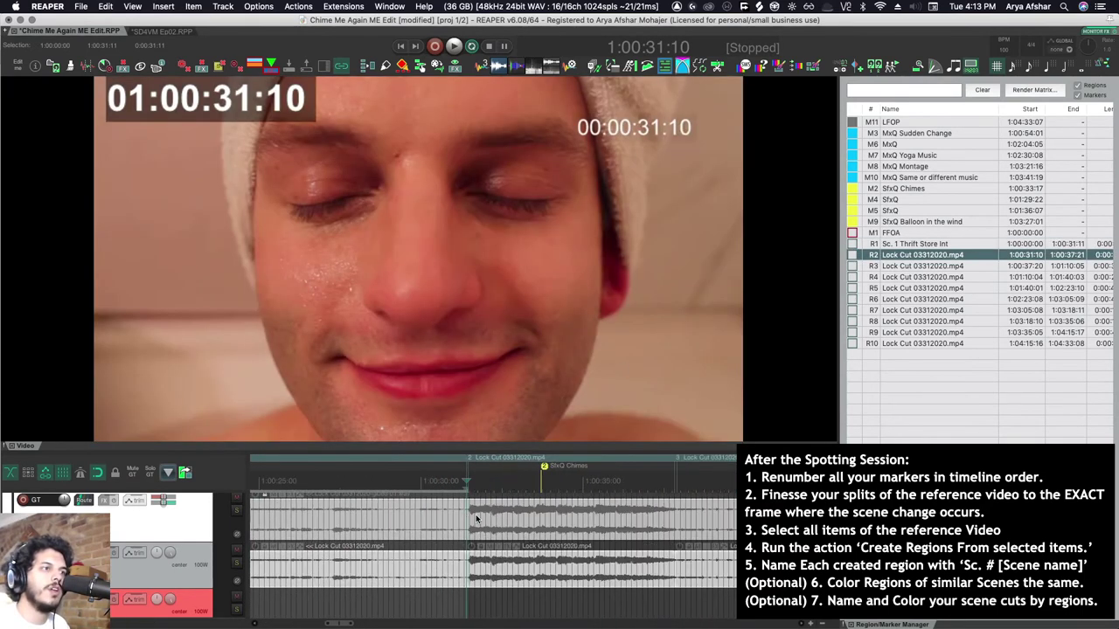
scroll(476, 519, "down", 3)
key("F2")
type("Sc. 2 Bath Dream Seq")
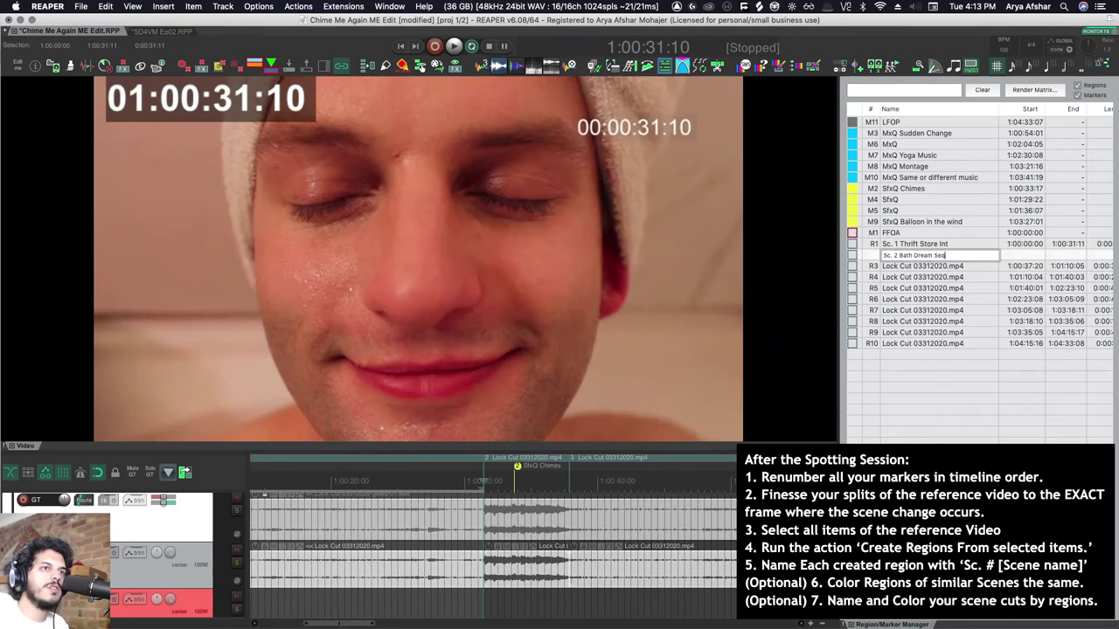
key("Return")
key("F2")
type("Sc.3 Thrift Store Int")
key("Return")
Step: Rename R4–R6 to 'Sc. 4 Dude's Apt. Ext', 'Sc. 5 Dude's Apt Int.' and 'Sc. 6 Yoga Studio Int'
key("F2")
type("Sc. 4 Dude's Apt. Ext")
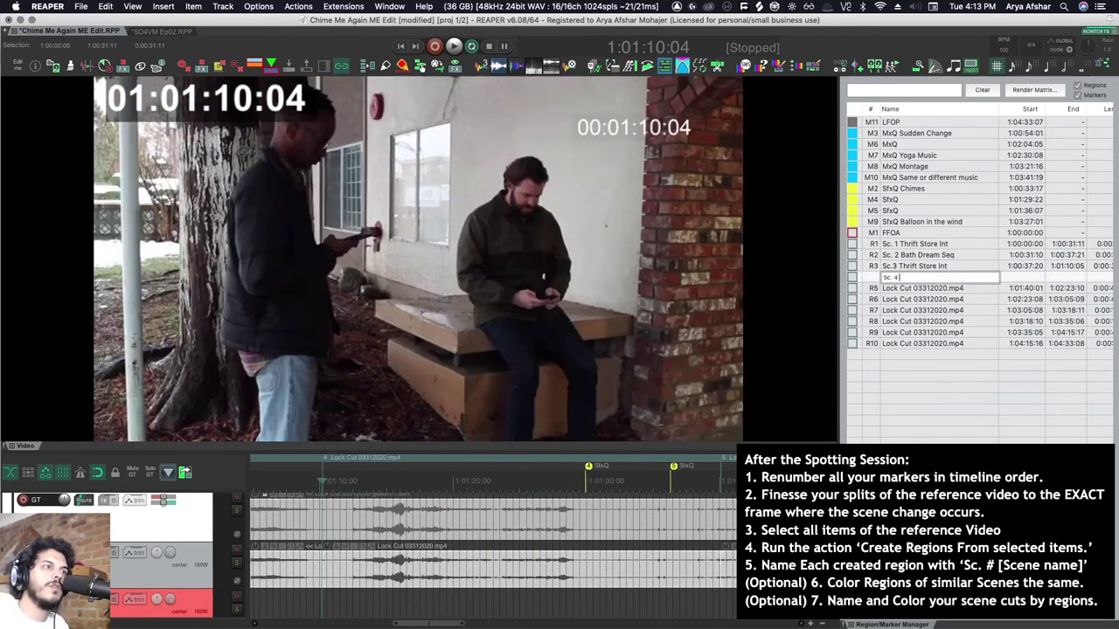
key("Return")
key("F2")
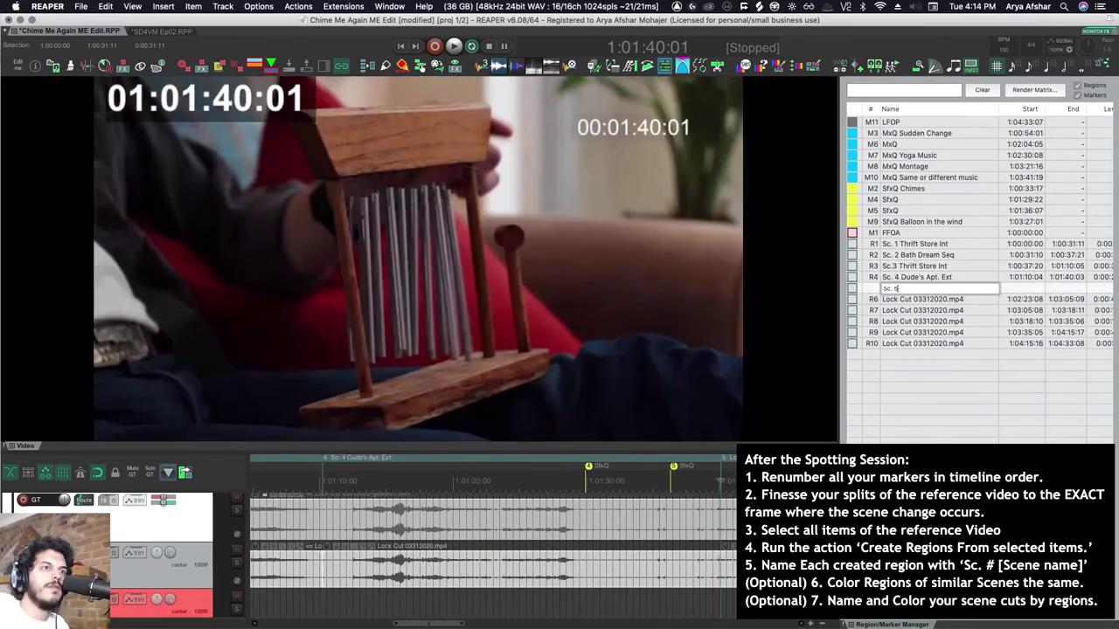
type("Sc. 5 Dude's Apt Int.")
key("Return")
key("F2")
type("Sc. 6 Yoga Studio Int")
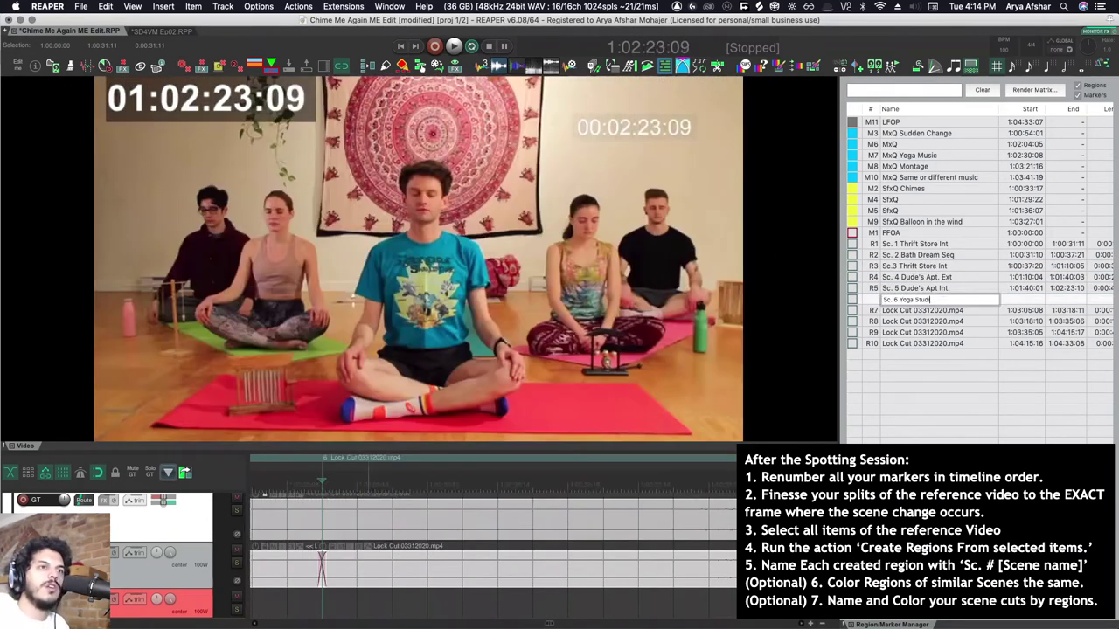
key("Return")
Step: Rename R7–R10 to 'Sc. 7 Dude's Apt Int.', 'Sc. 8 Montage', 'Sc. 9 Thrift Store Int' and 'Credits'
key("F2")
type("Sc. 7 Dude's Apt Int.")
key("Return")
key("F2")
type("Sc. 8 Montage")
key("Return")
key("F2")
type("Sc. 9 Thrift Store Int")
key("Return")
key("F2")
type("Credits")
key("Return")
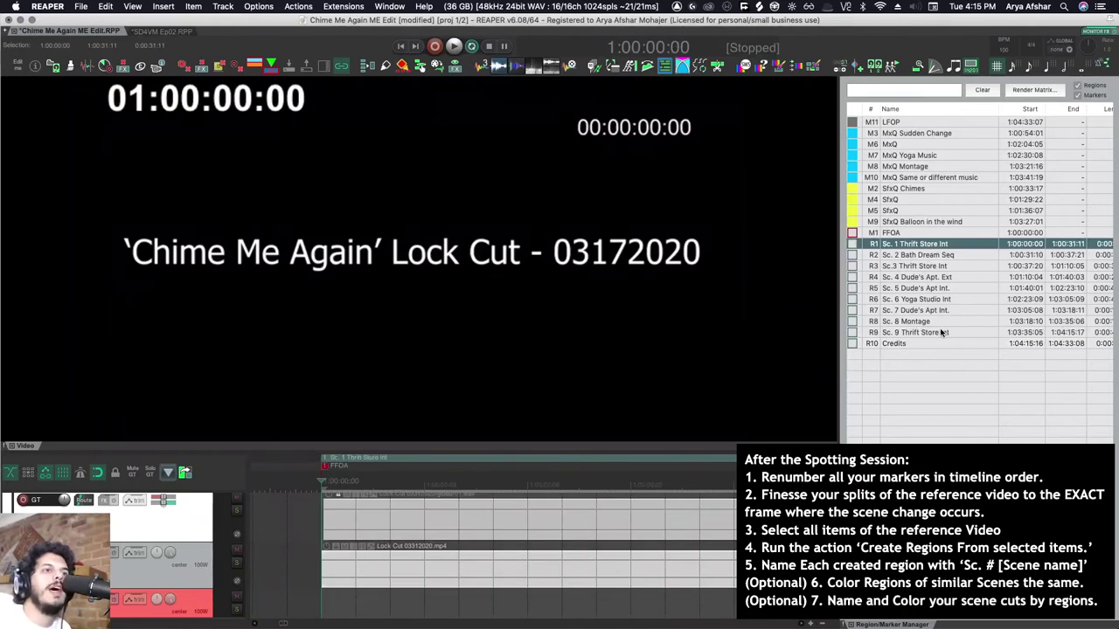
Step: Colour the three Thrift Store Int regions (R1, R3, R9) gold, then recolour Sc. 2 Bath Dream Seq
left_click(941, 332, "super")
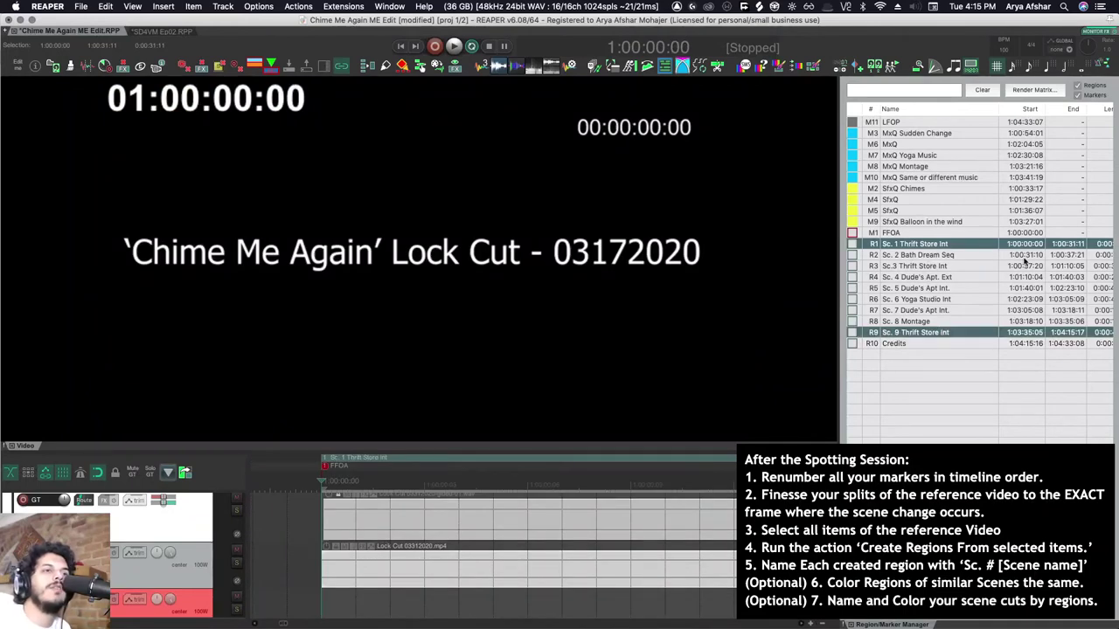
left_click(924, 268, "super")
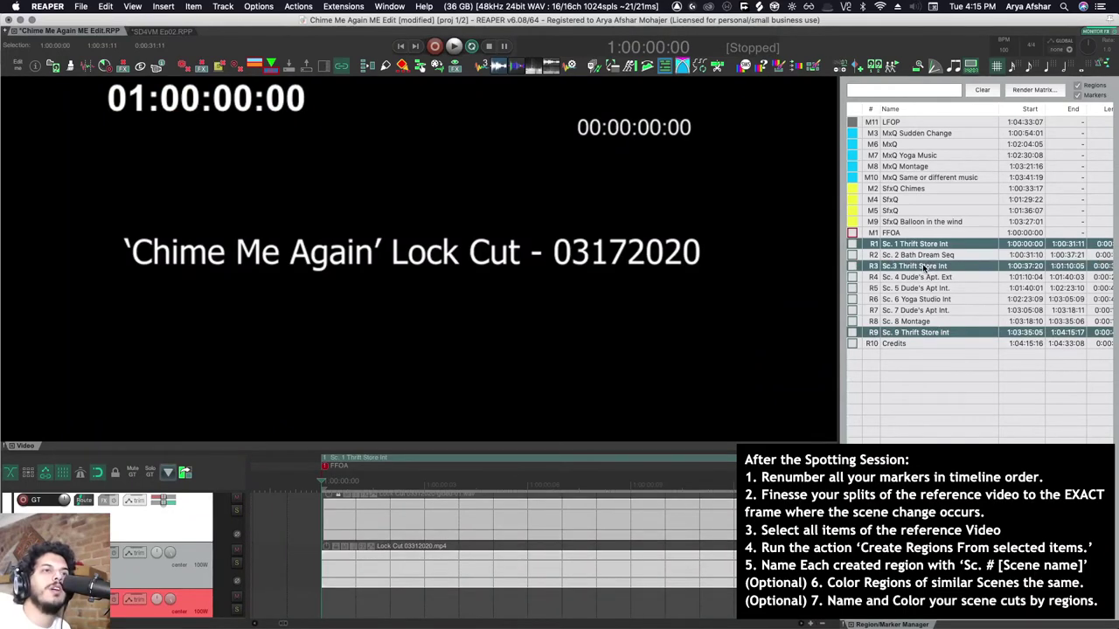
left_click(852, 245)
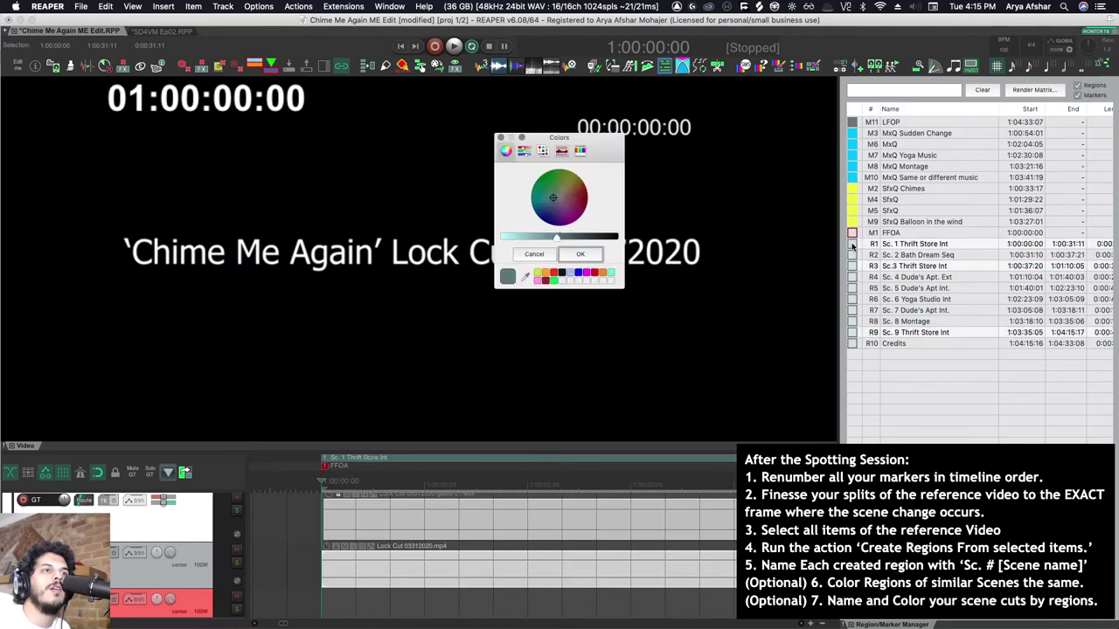
left_click_drag(554, 200, 575, 179)
left_click_drag(556, 236, 525, 237)
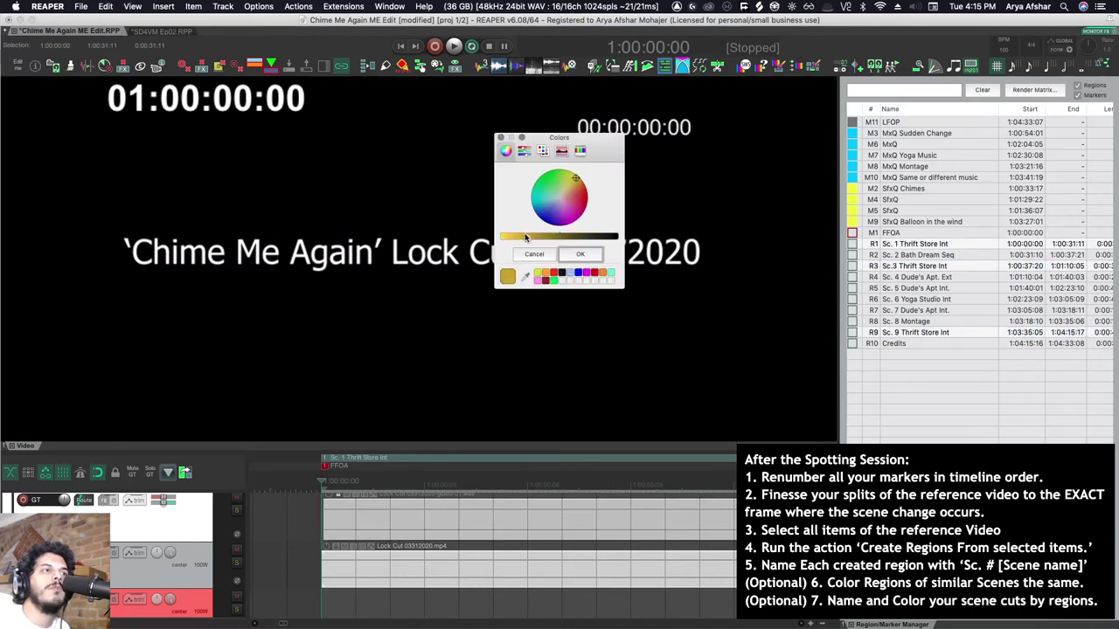
left_click(579, 254)
left_click(852, 254)
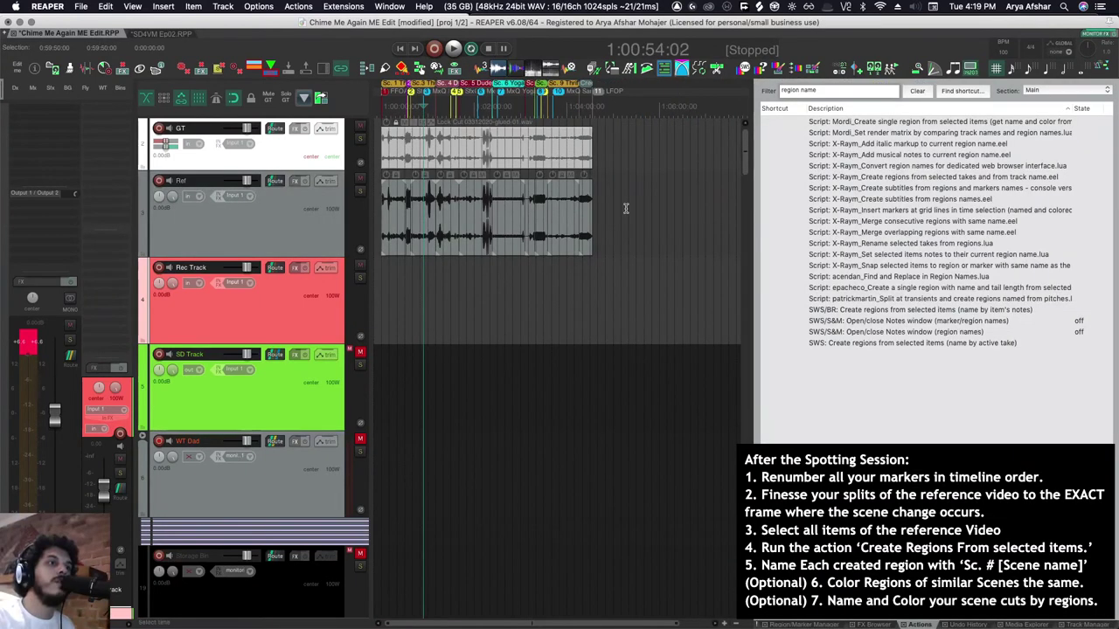
Step: Select all reference video items and run the action that names them after their regions
left_click_drag(625, 208, 376, 235)
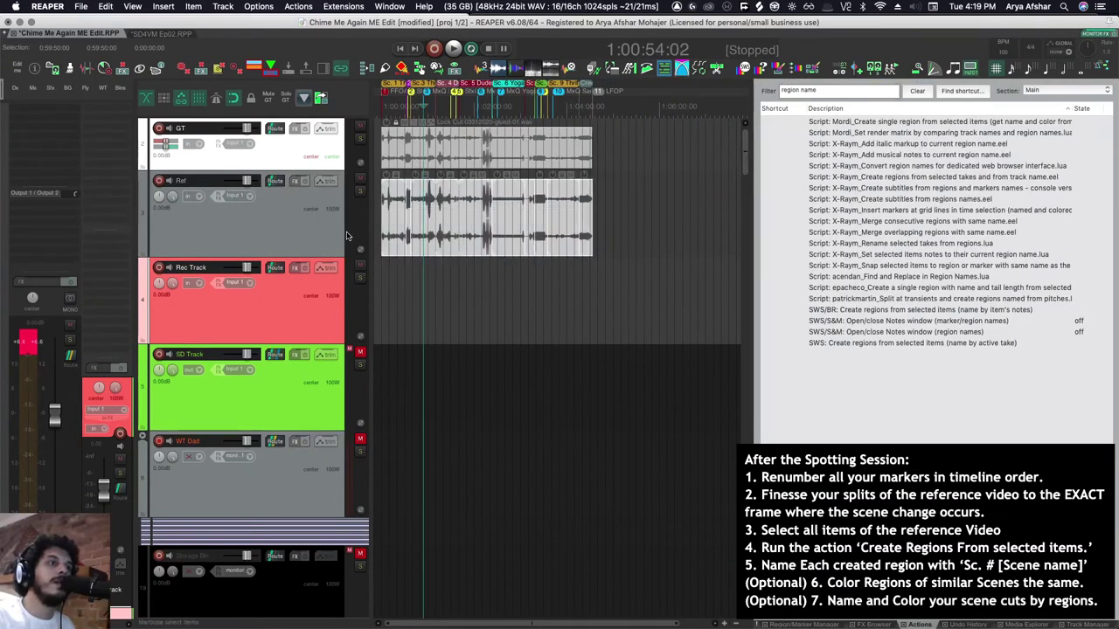
left_click(904, 245)
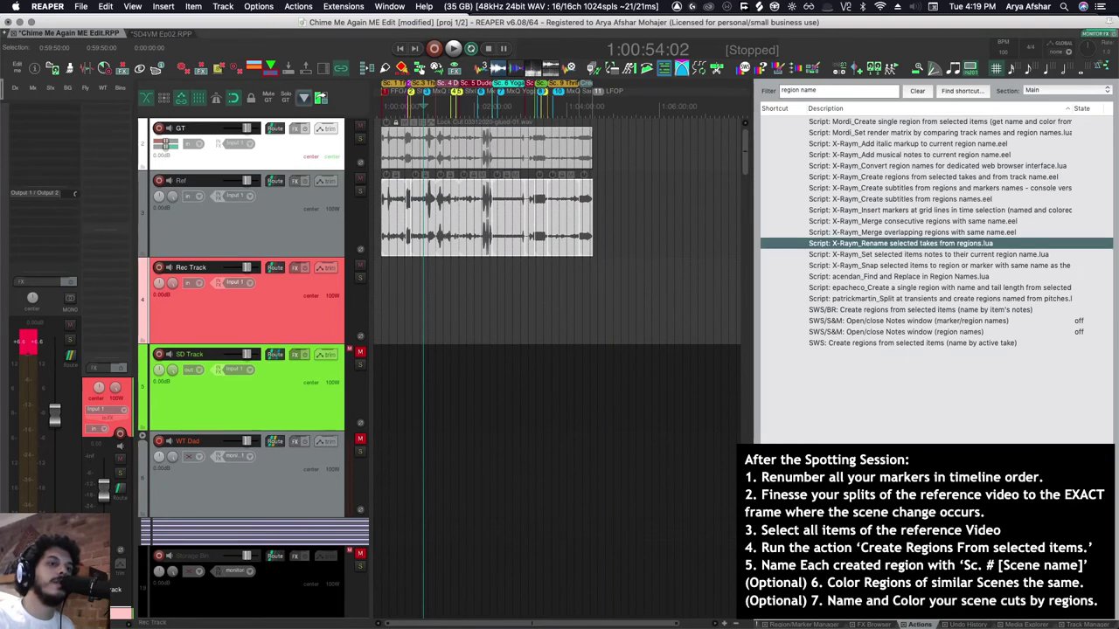
scroll(468, 269, "up", 4)
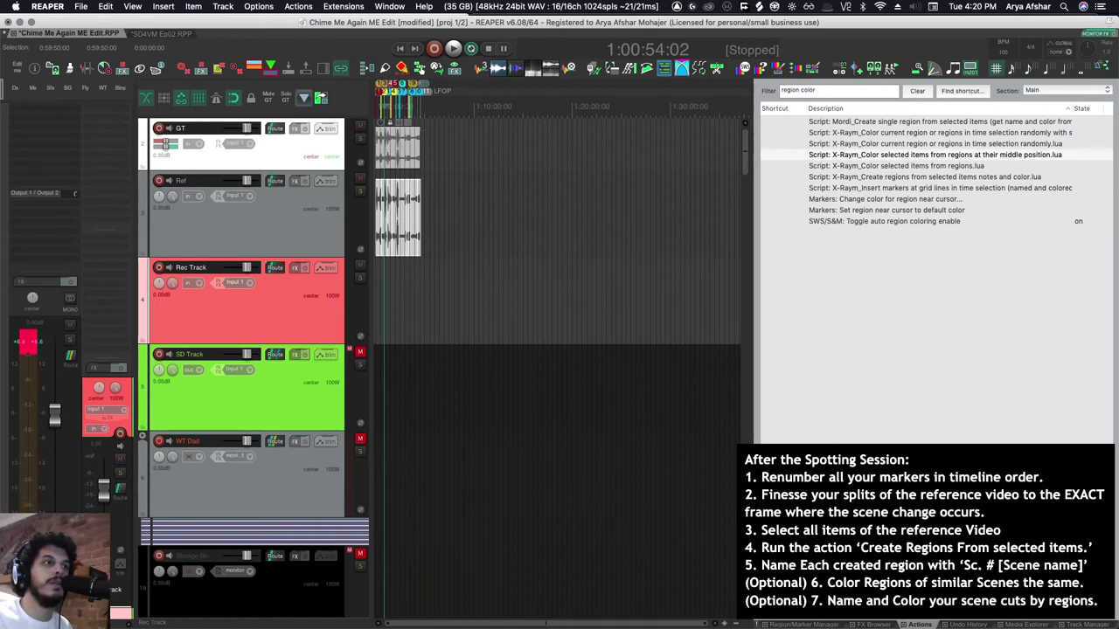
scroll(443, 248, "up", 4)
scroll(443, 248, "up", 2)
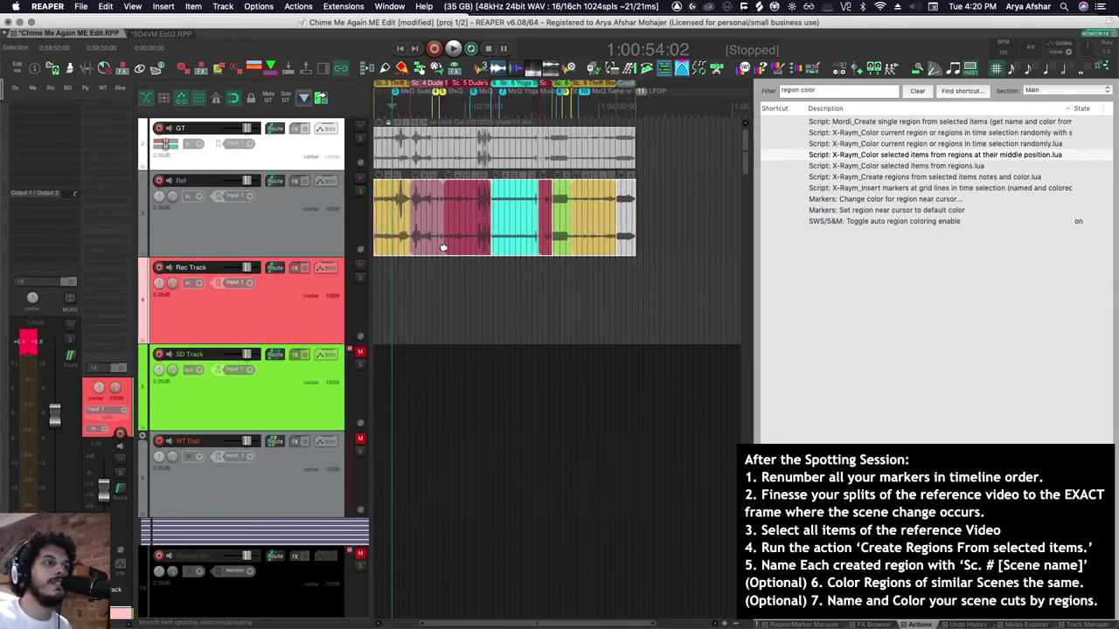
scroll(443, 248, "down", 2)
scroll(482, 227, "up", 3)
scroll(391, 235, "down", 2)
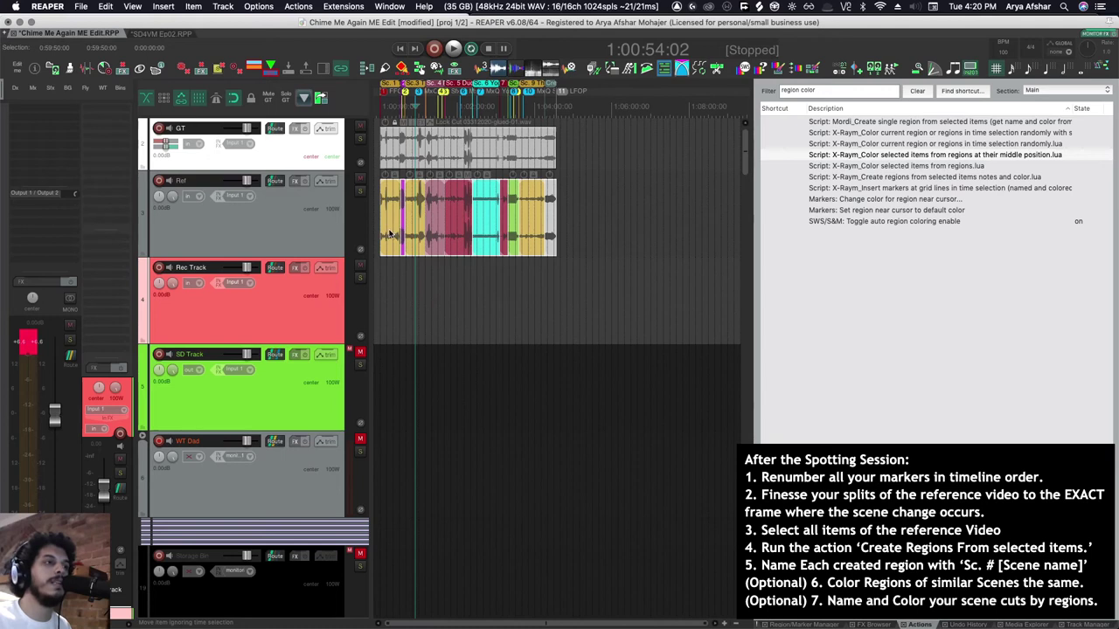
scroll(392, 234, "up", 3)
scroll(448, 221, "down", 4)
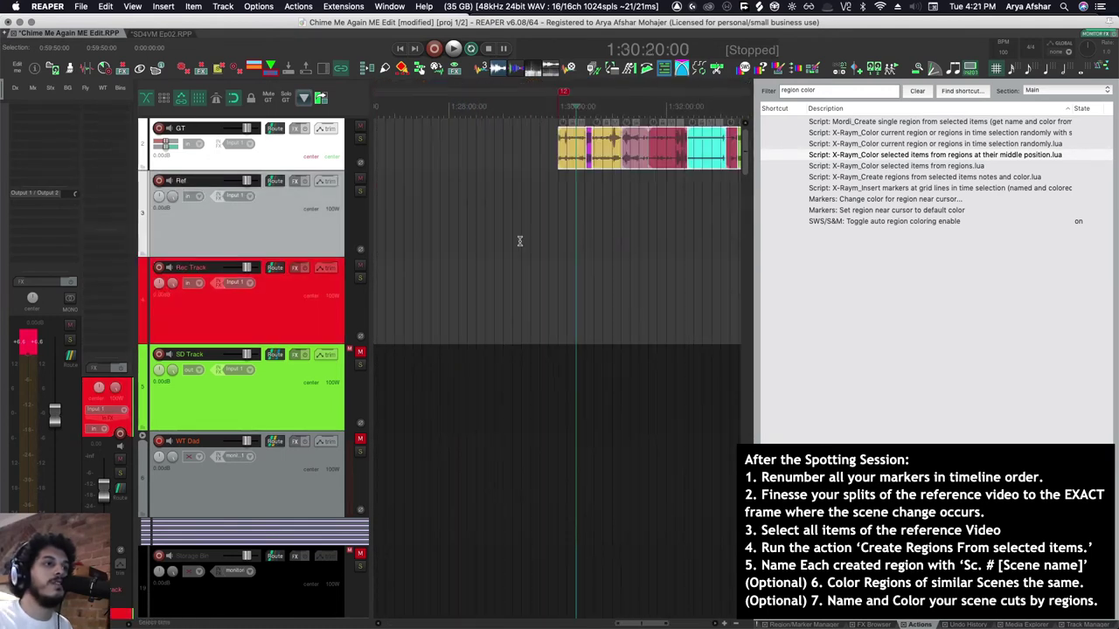
Step: Move the magenta item down onto the Ref track
scroll(519, 242, "right", 2)
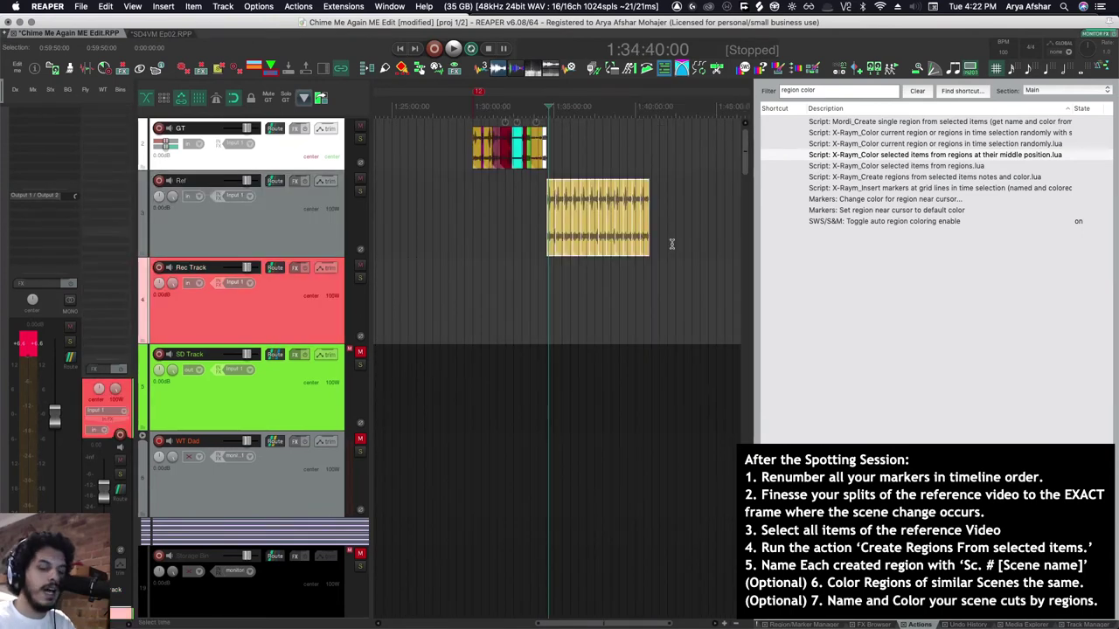
scroll(471, 196, "up", 3)
scroll(470, 197, "up", 3)
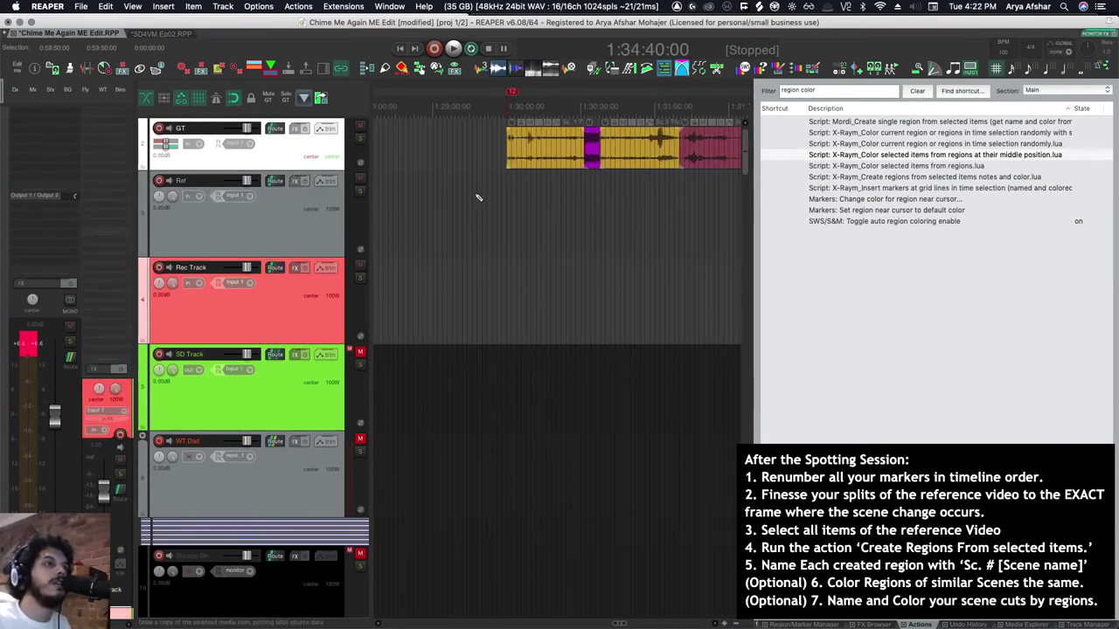
left_click_drag(592, 166, 500, 228)
scroll(559, 238, "down", 3)
scroll(500, 228, "down", 3)
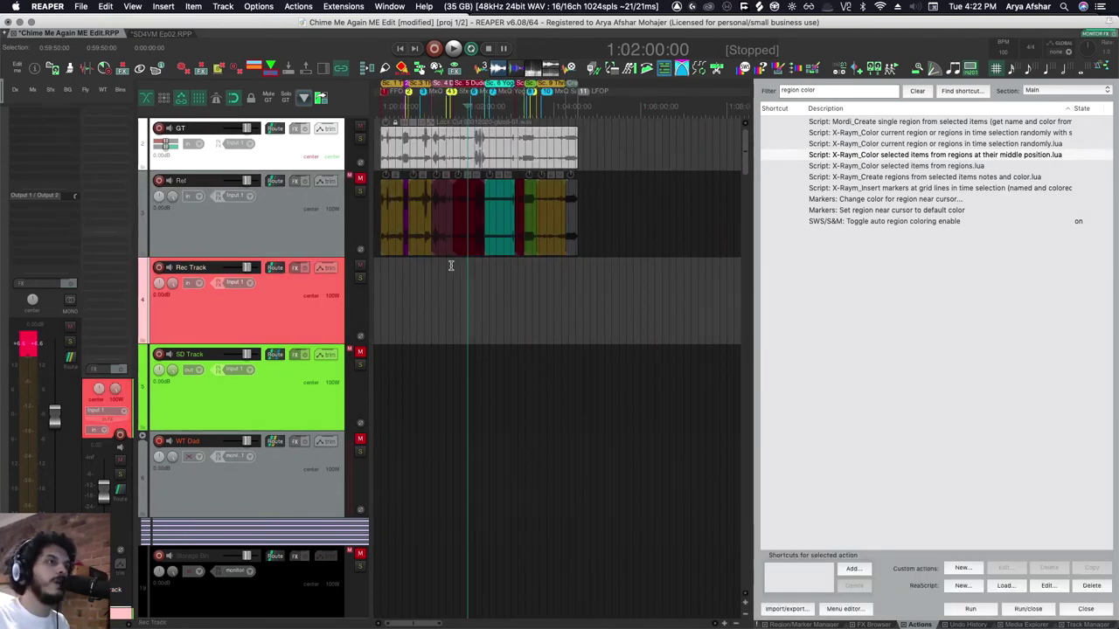
Step: Step from the project start through each cue marker to the end of the reference video
key("Home")
key("]")
key("]")
key("]")
key("]")
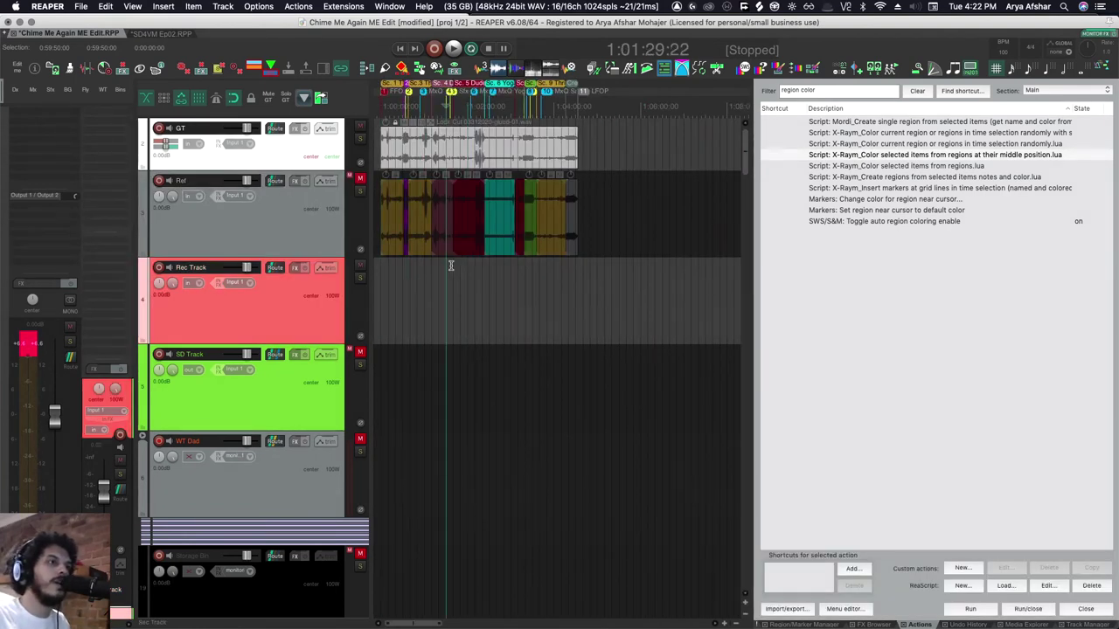
key("]")
key("]")
key("]")
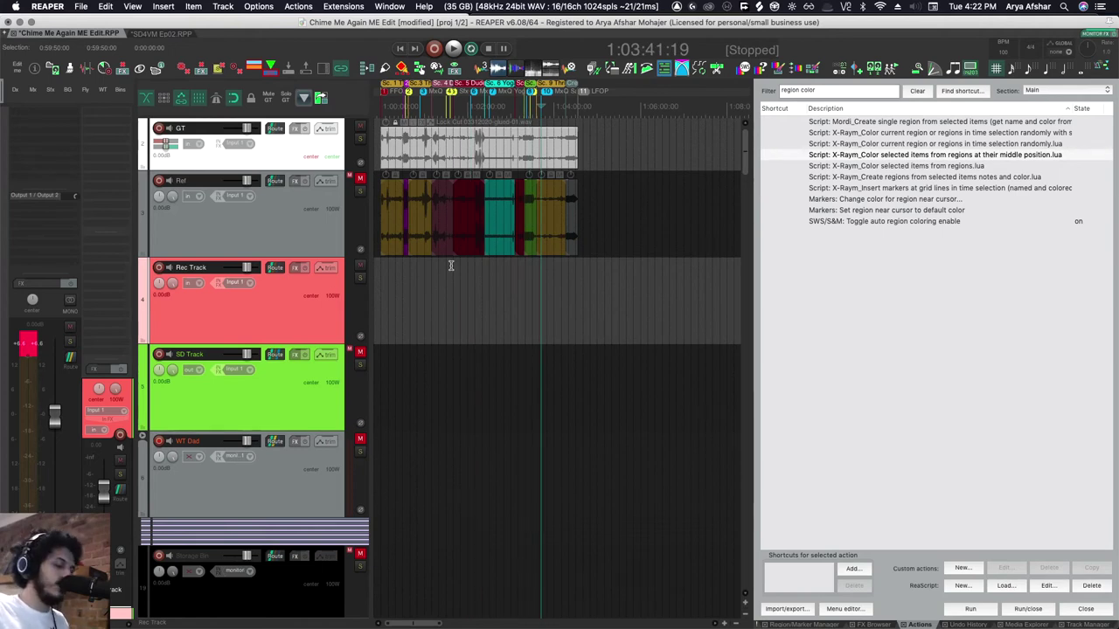
key("]")
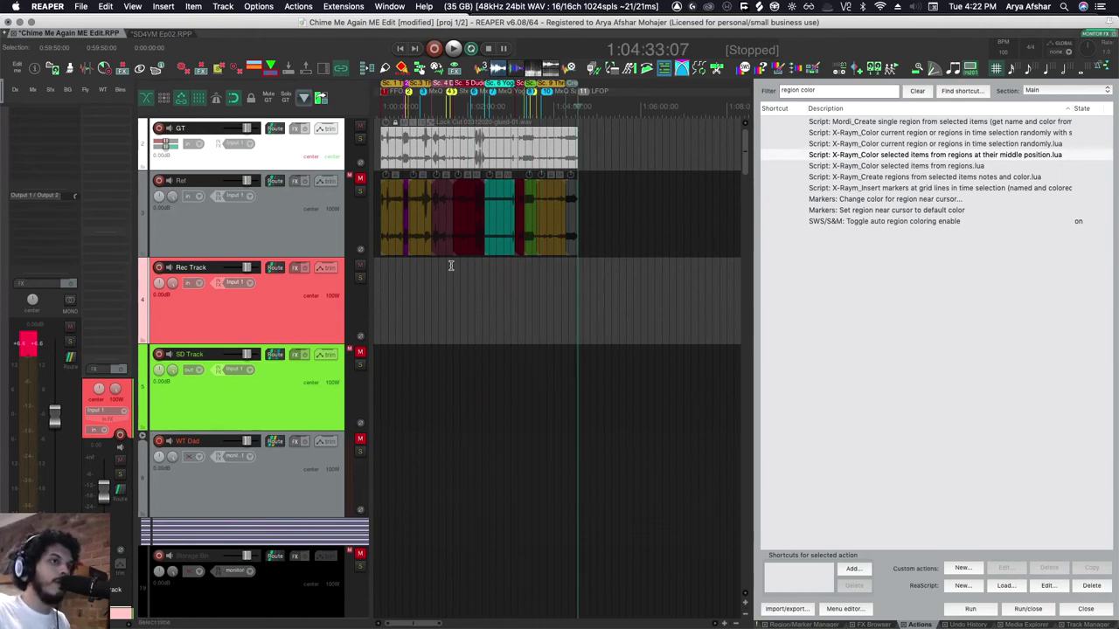
key("super+z")
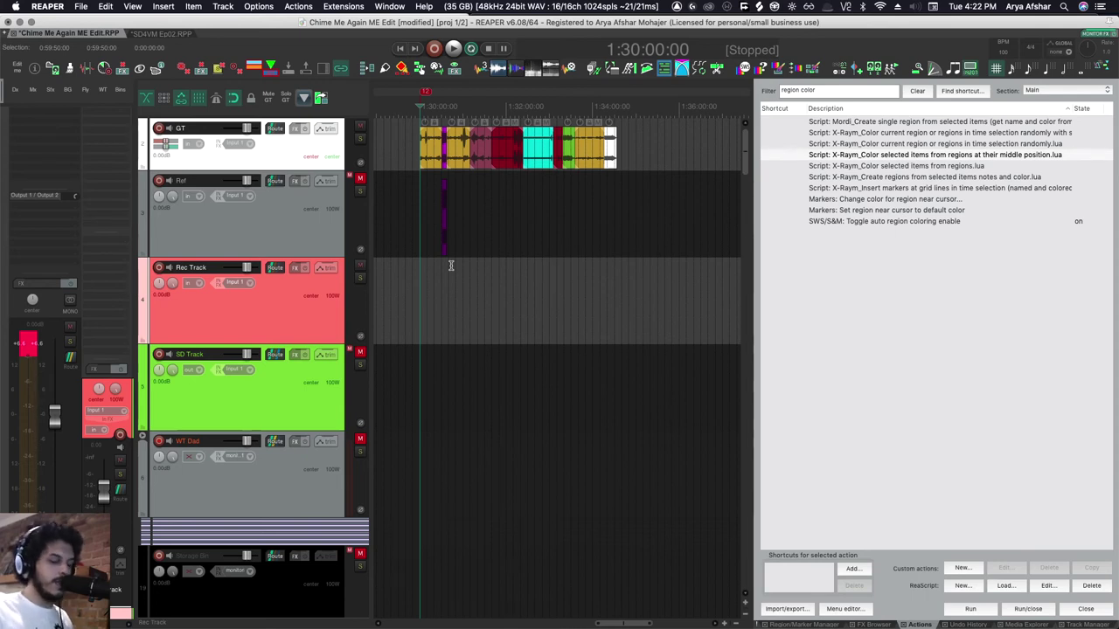
Step: Jump to time 1, then to marker m2, via the Jump to time/marker/region prompt
key("super+j")
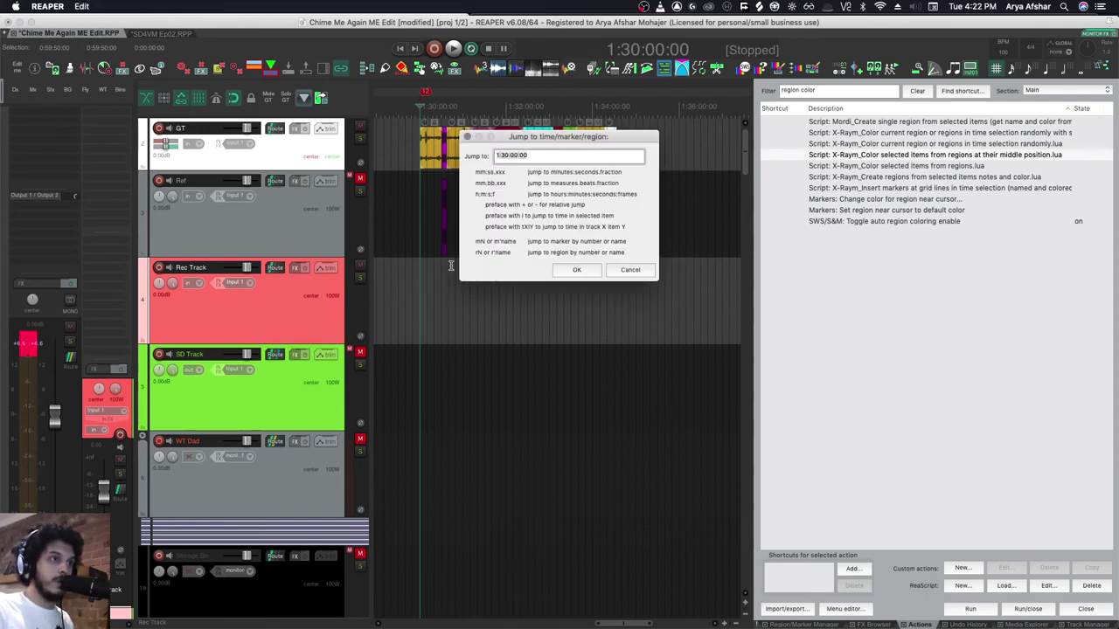
type("1")
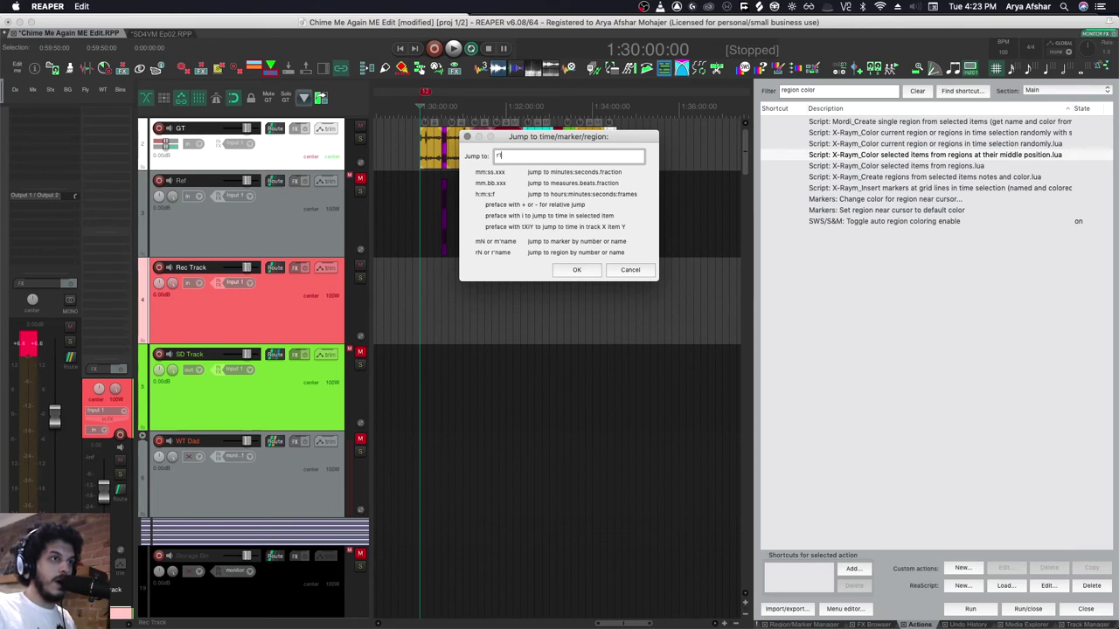
key("Return")
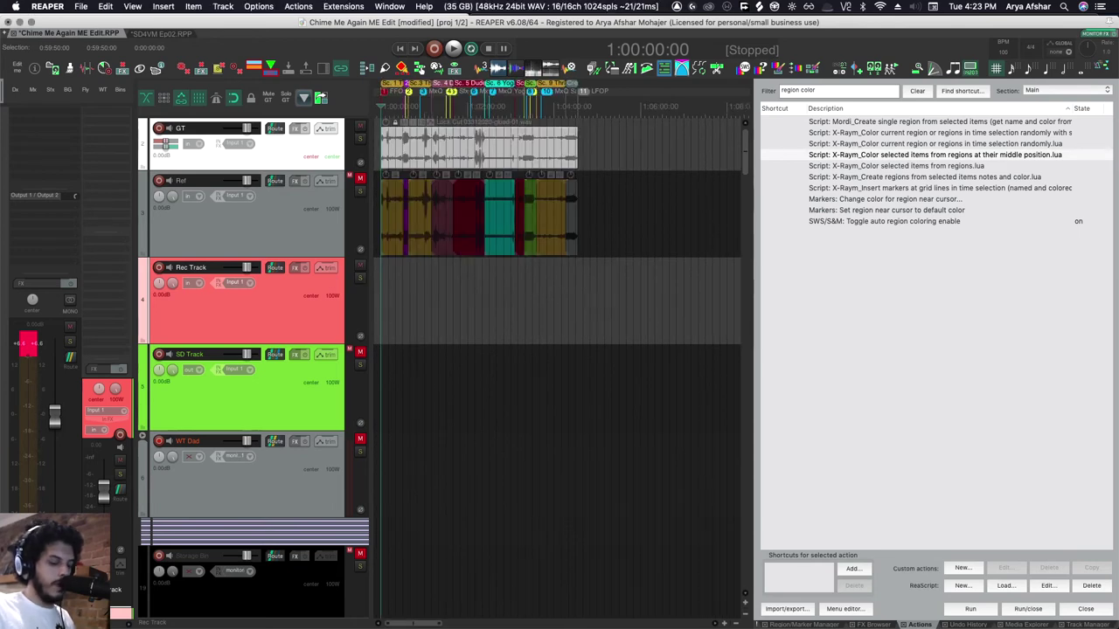
key("super+j")
type("m2")
key("Return")
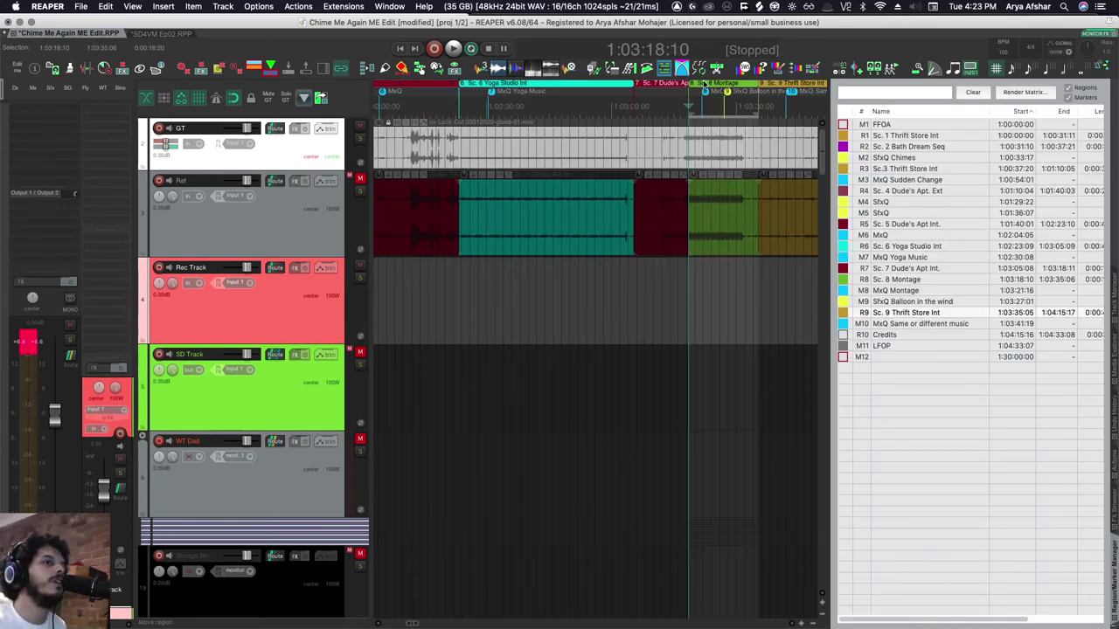
Step: Jump to the Sc. 6 Yoga Studio Int region, then to the Sc. 5 Dude's Apt Int. start (1:01:40:01)
scroll(457, 281, "down", 5)
left_click(466, 282)
left_click(385, 300)
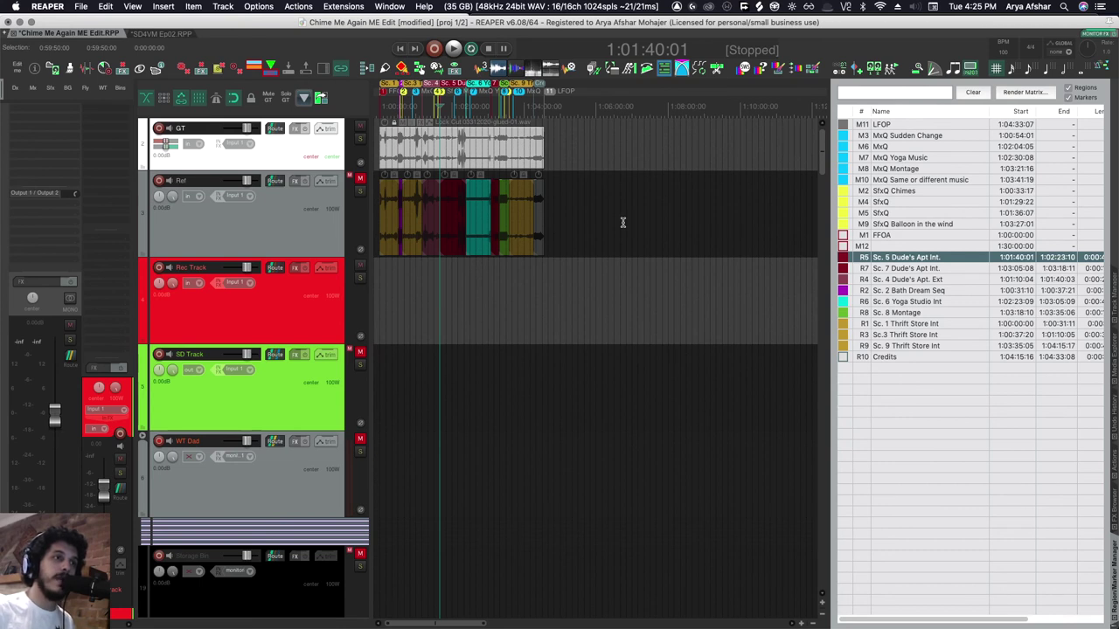
scroll(454, 192, "down", 10)
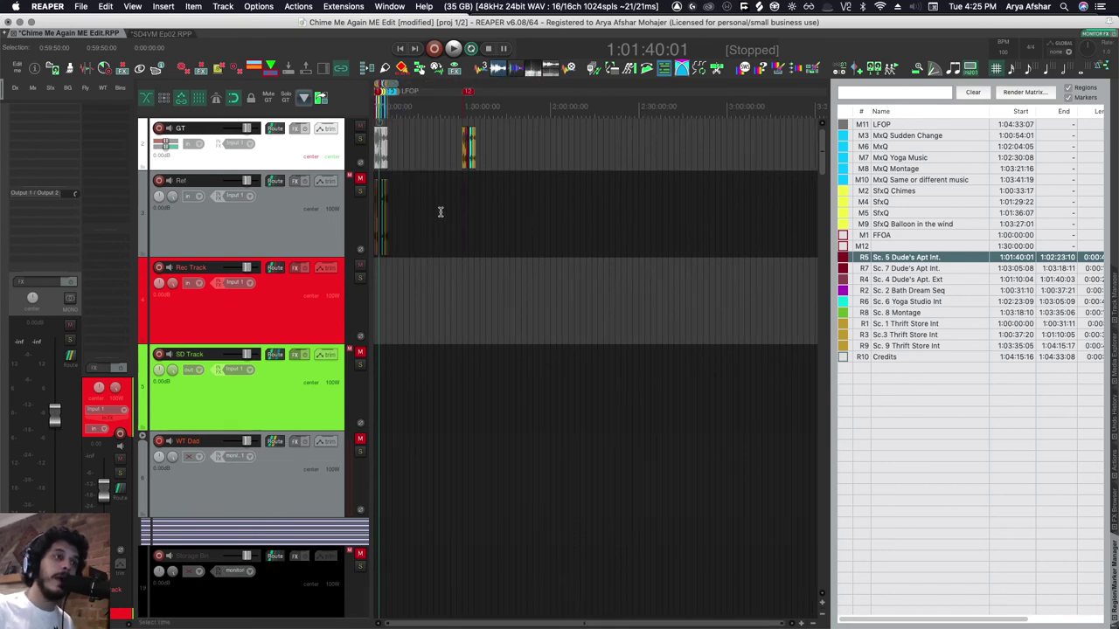